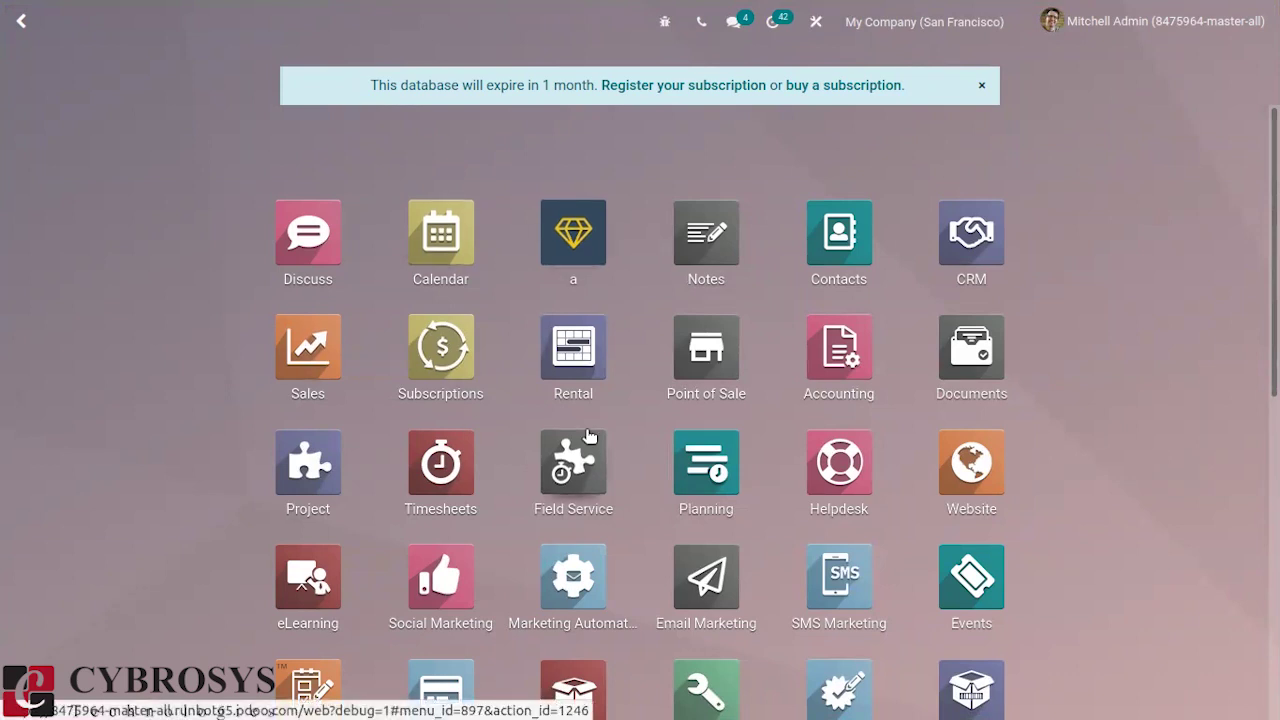
Step: Filter the home-screen apps with 'p' and launch the Project app
{"action": "type", "text": "p"}
{"action": "left_click", "coordinate": [452, 245]}
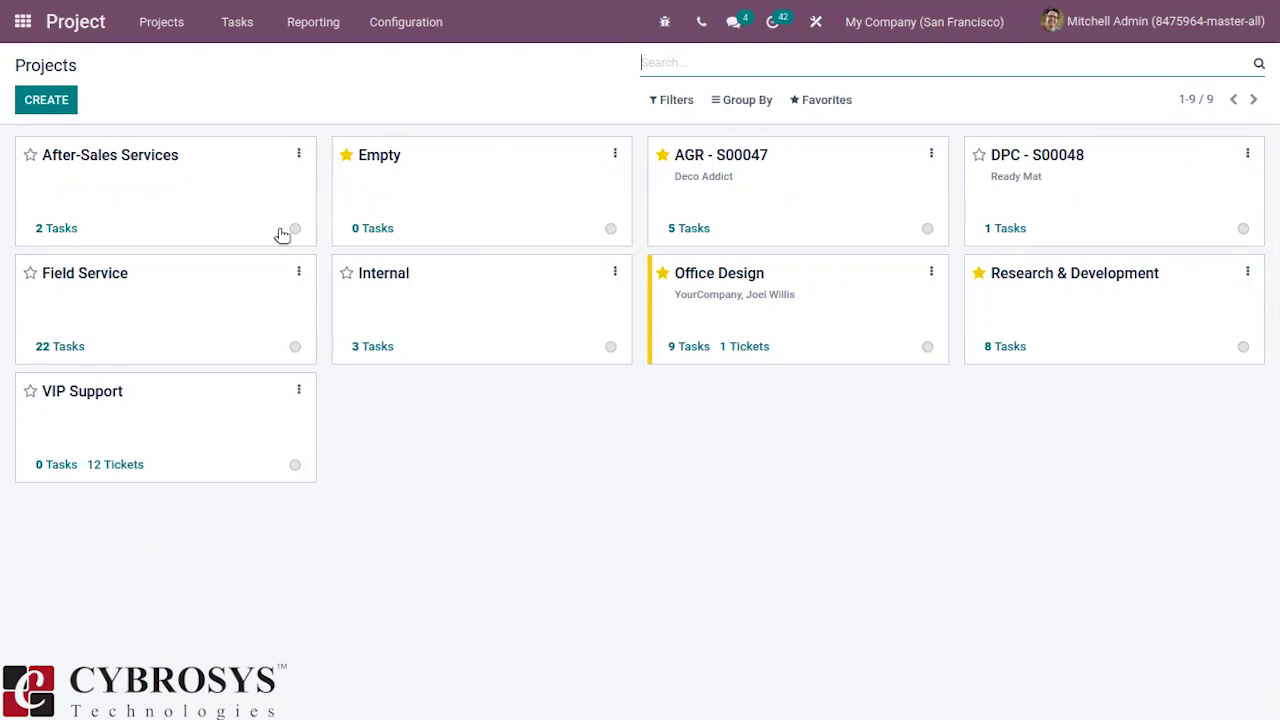
{"action": "left_click", "coordinate": [298, 155]}
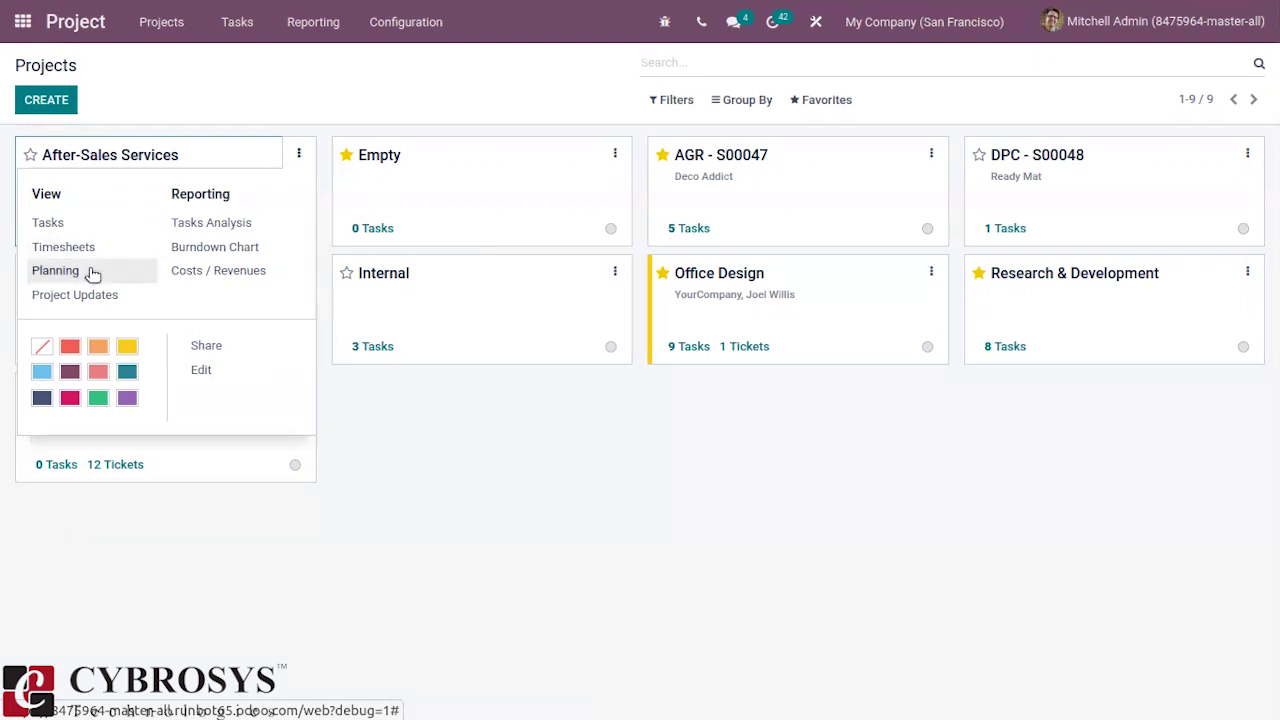
{"action": "left_click", "coordinate": [91, 273]}
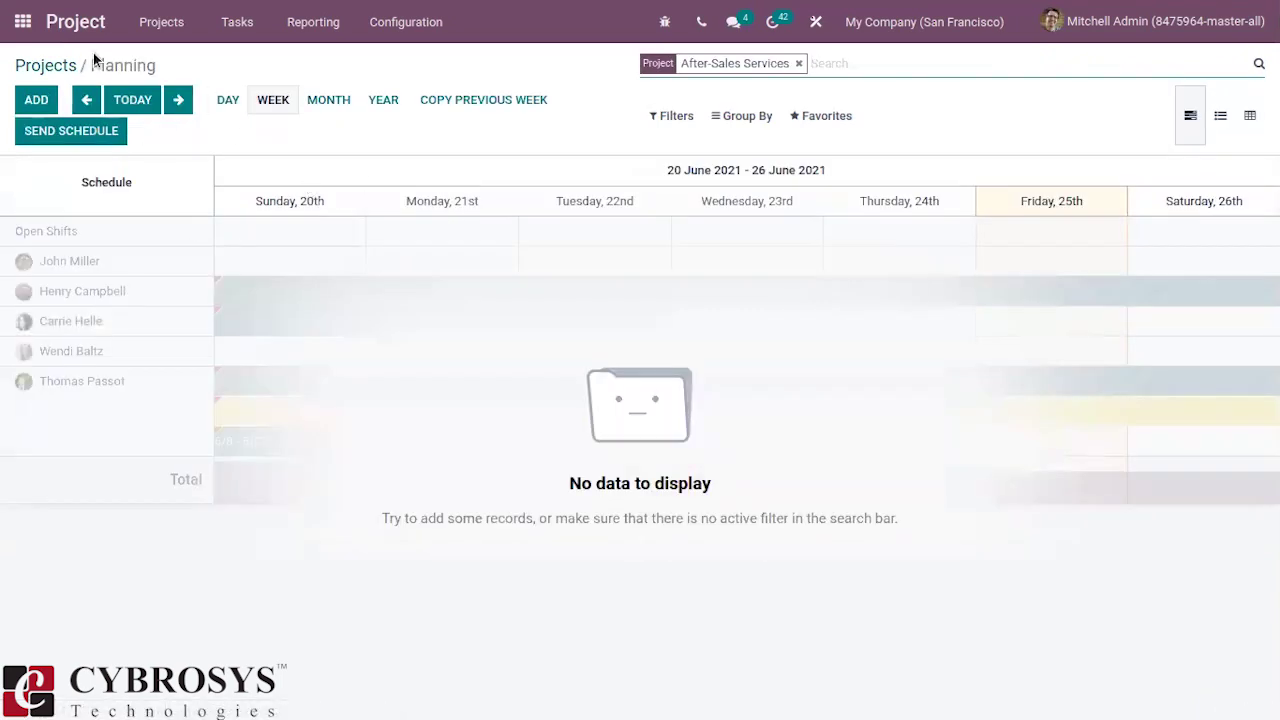
{"action": "left_click", "coordinate": [45, 67]}
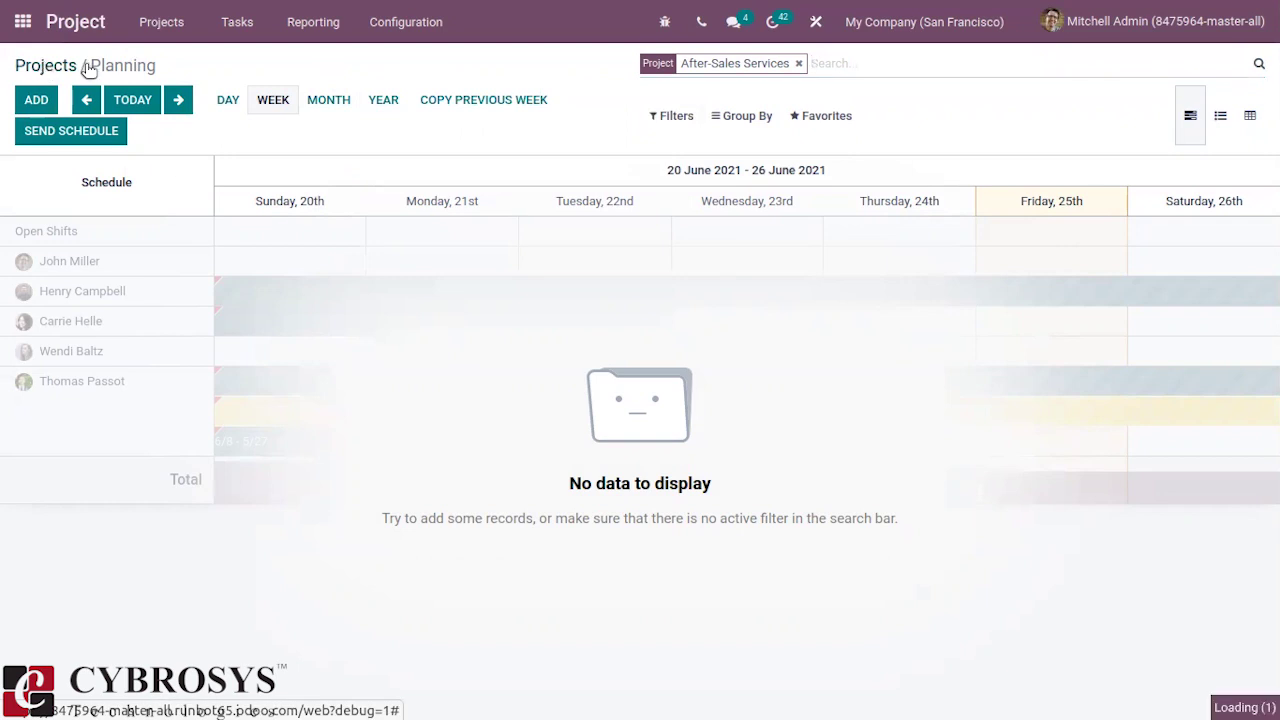
{"action": "left_click", "coordinate": [298, 158]}
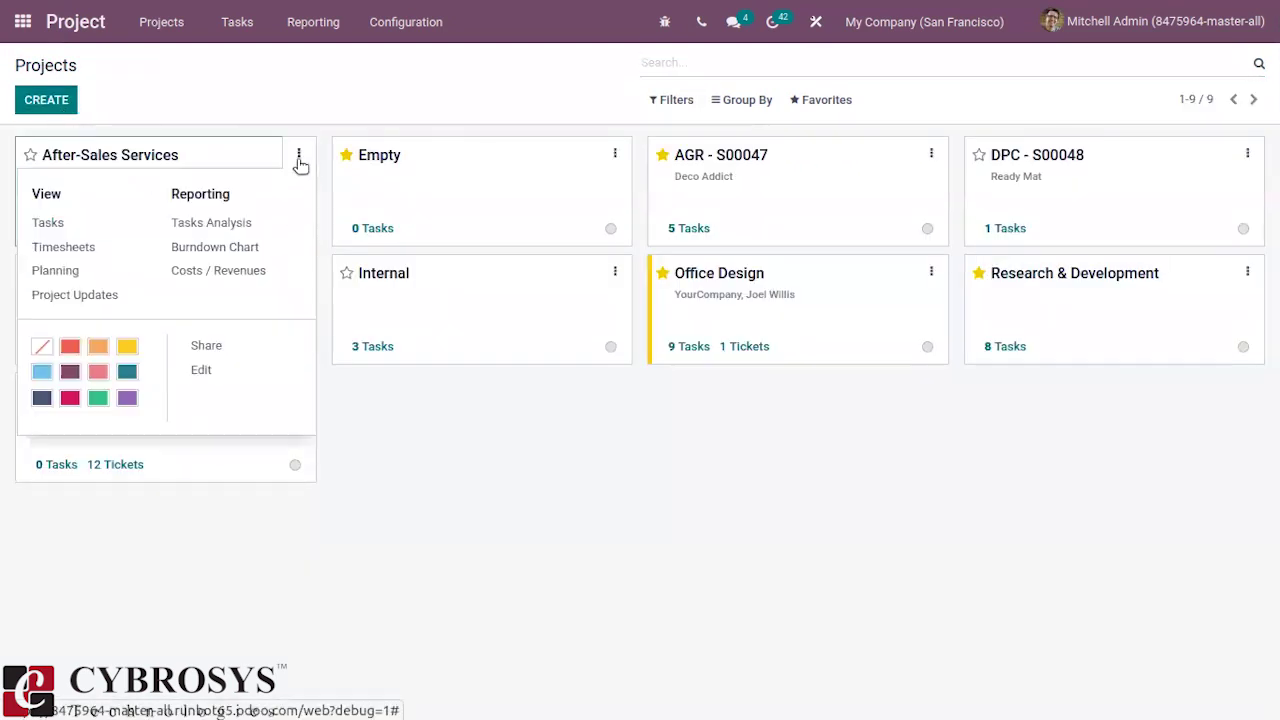
{"action": "left_click", "coordinate": [88, 252]}
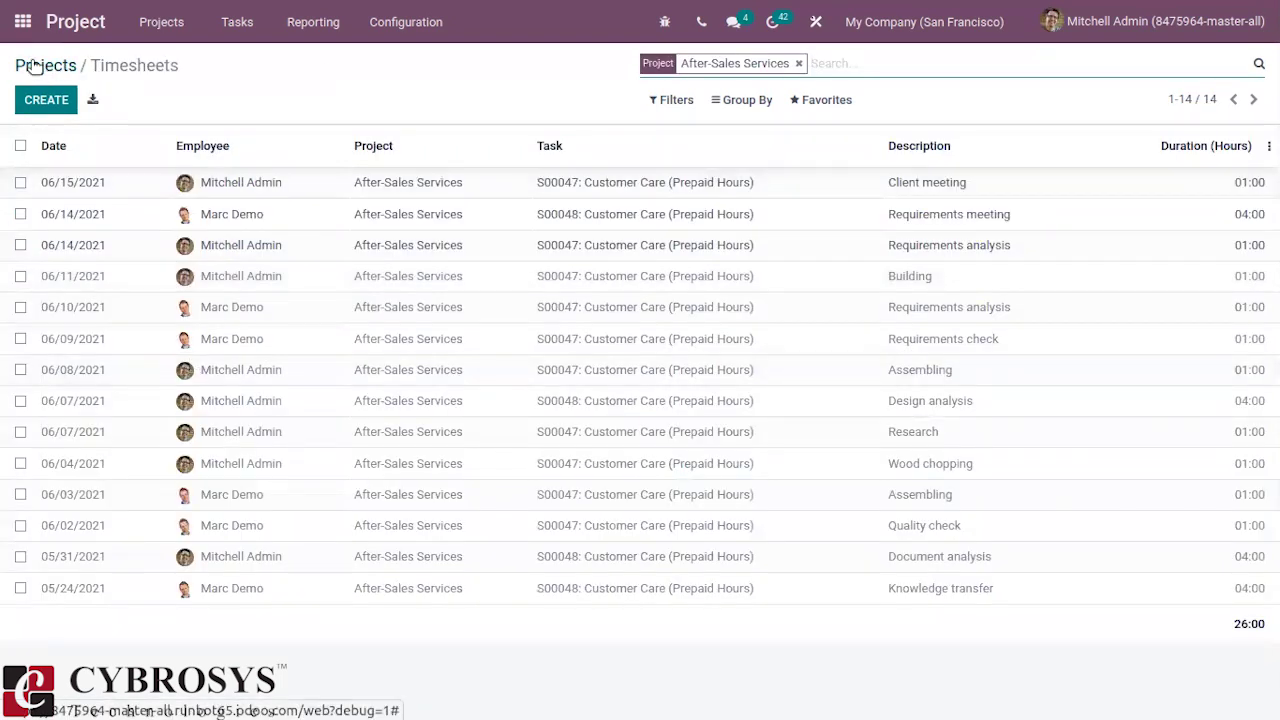
{"action": "left_click", "coordinate": [35, 65]}
{"action": "left_click", "coordinate": [298, 155]}
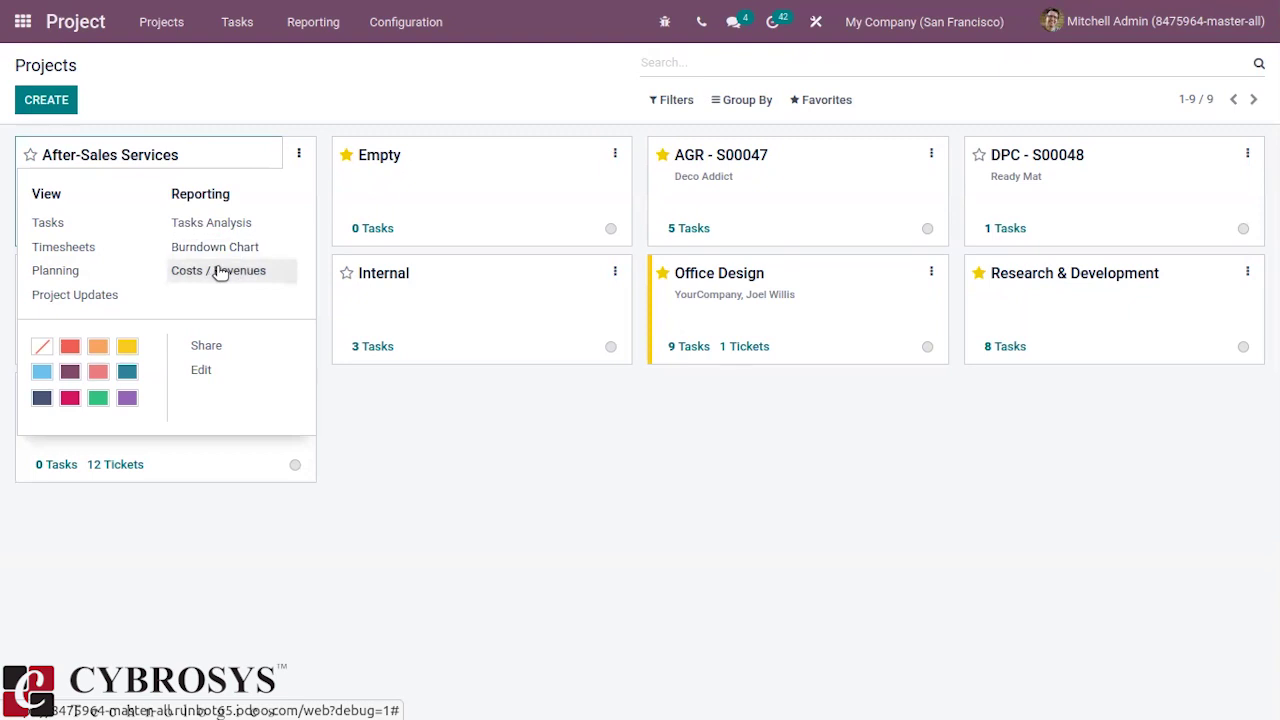
{"action": "left_click", "coordinate": [220, 273]}
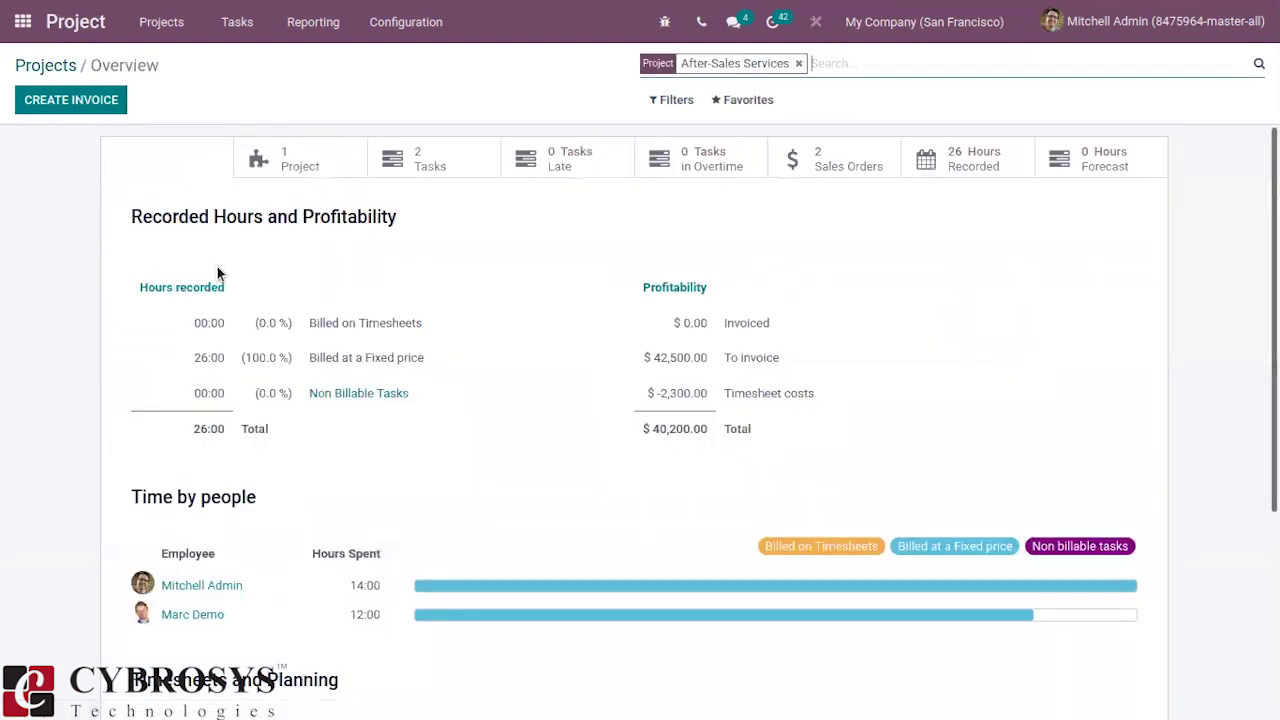
{"action": "left_click", "coordinate": [42, 67]}
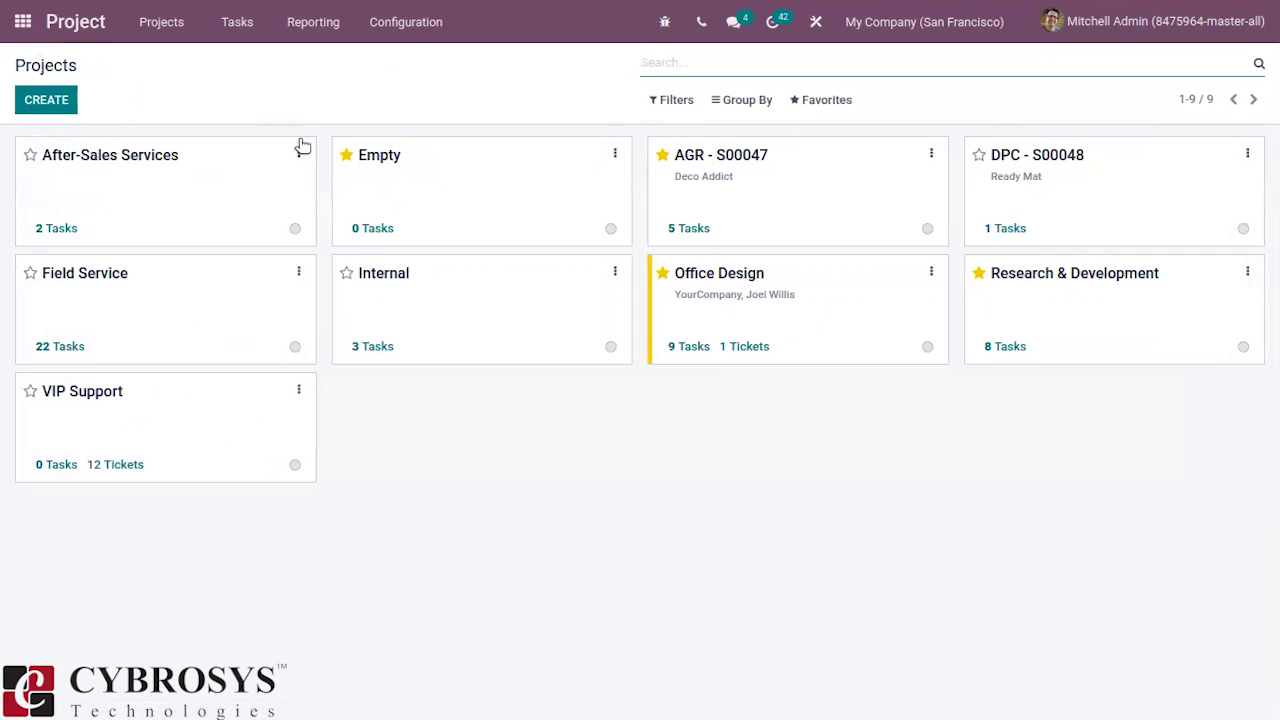
Step: Open Project Updates from the After-Sales Services card's options menu
{"action": "left_click", "coordinate": [298, 156]}
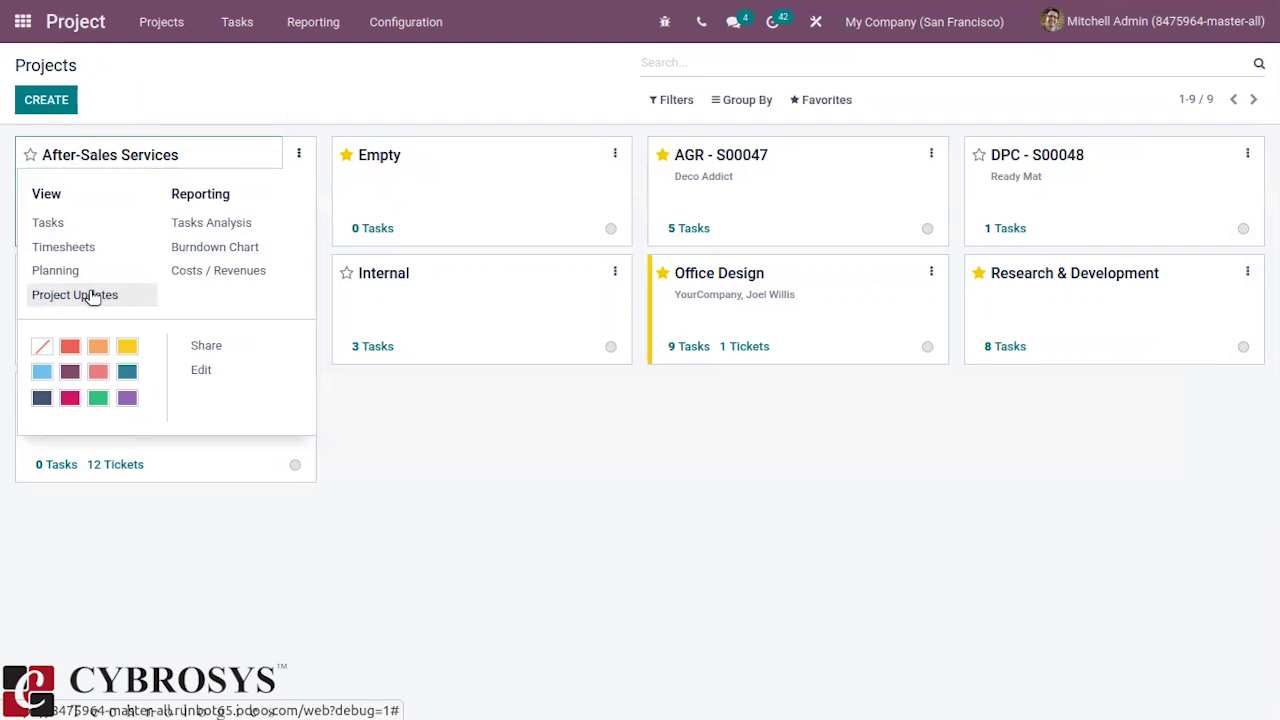
{"action": "left_click", "coordinate": [91, 296]}
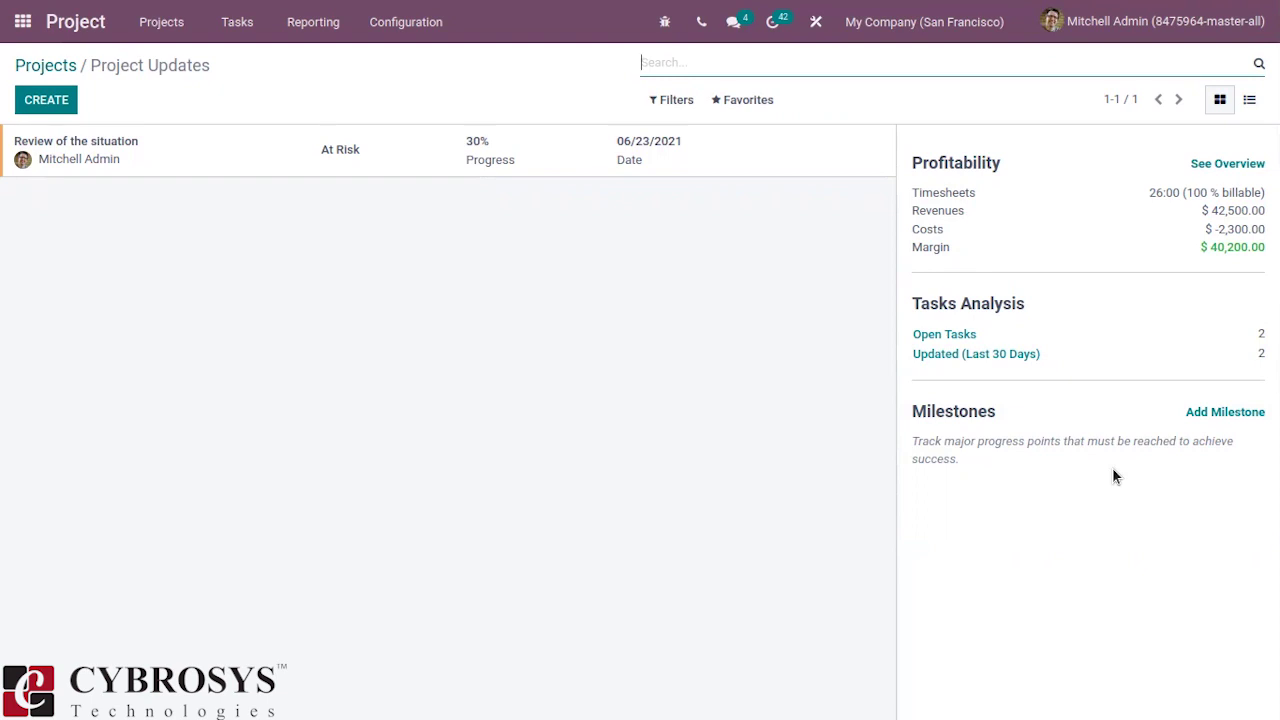
Step: Add a milestone named 'Test' with deadline 06/29/2021 and save it
{"action": "left_click", "coordinate": [1217, 415]}
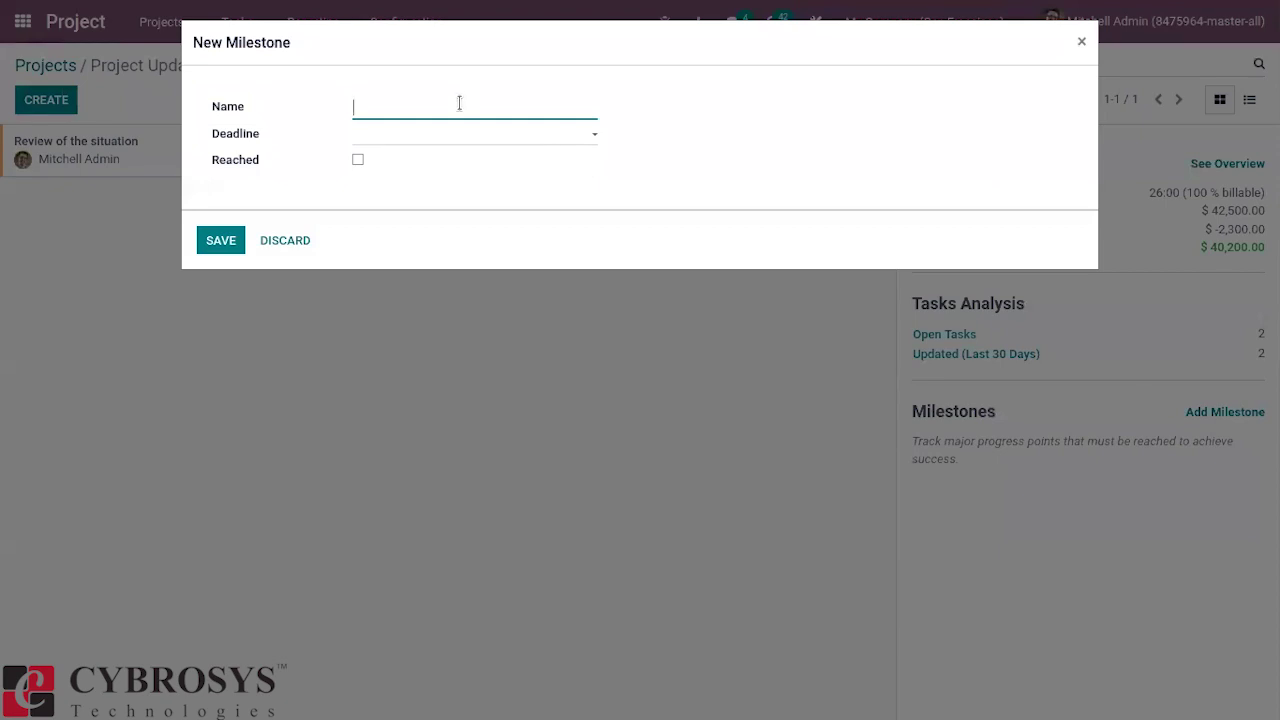
{"action": "left_click", "coordinate": [440, 147]}
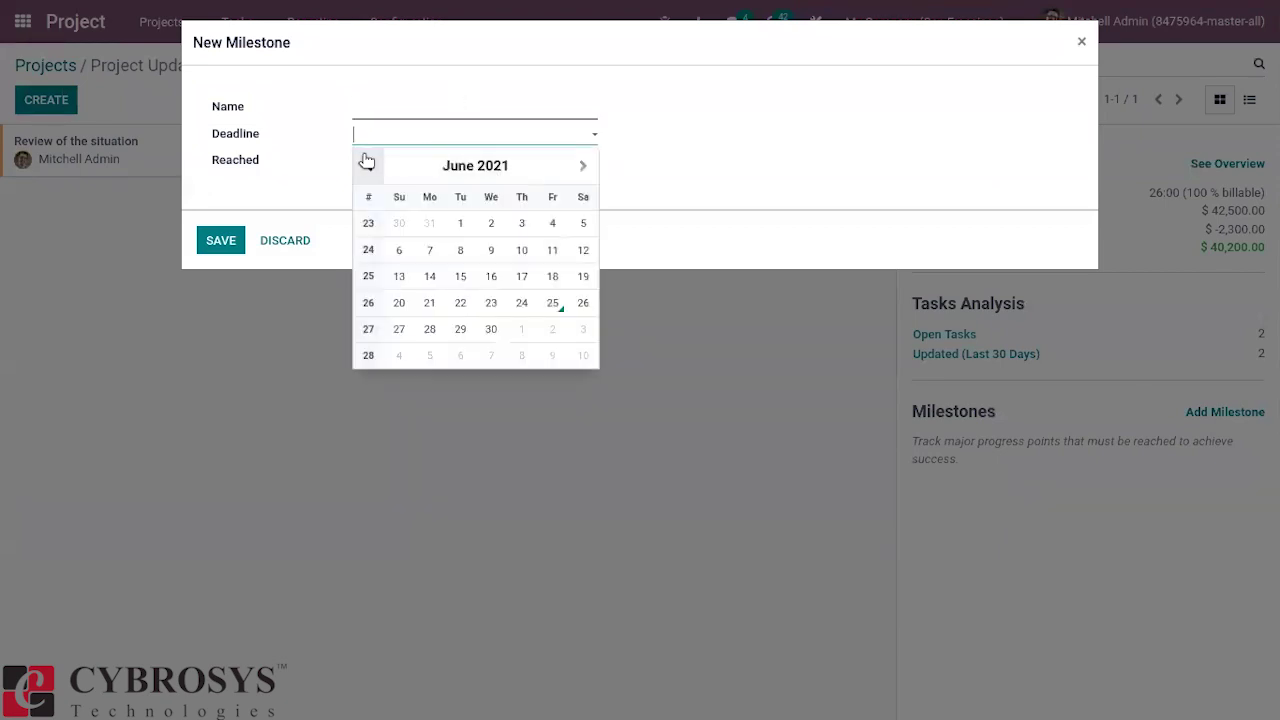
{"action": "left_click", "coordinate": [299, 155]}
{"action": "left_click", "coordinate": [380, 111]}
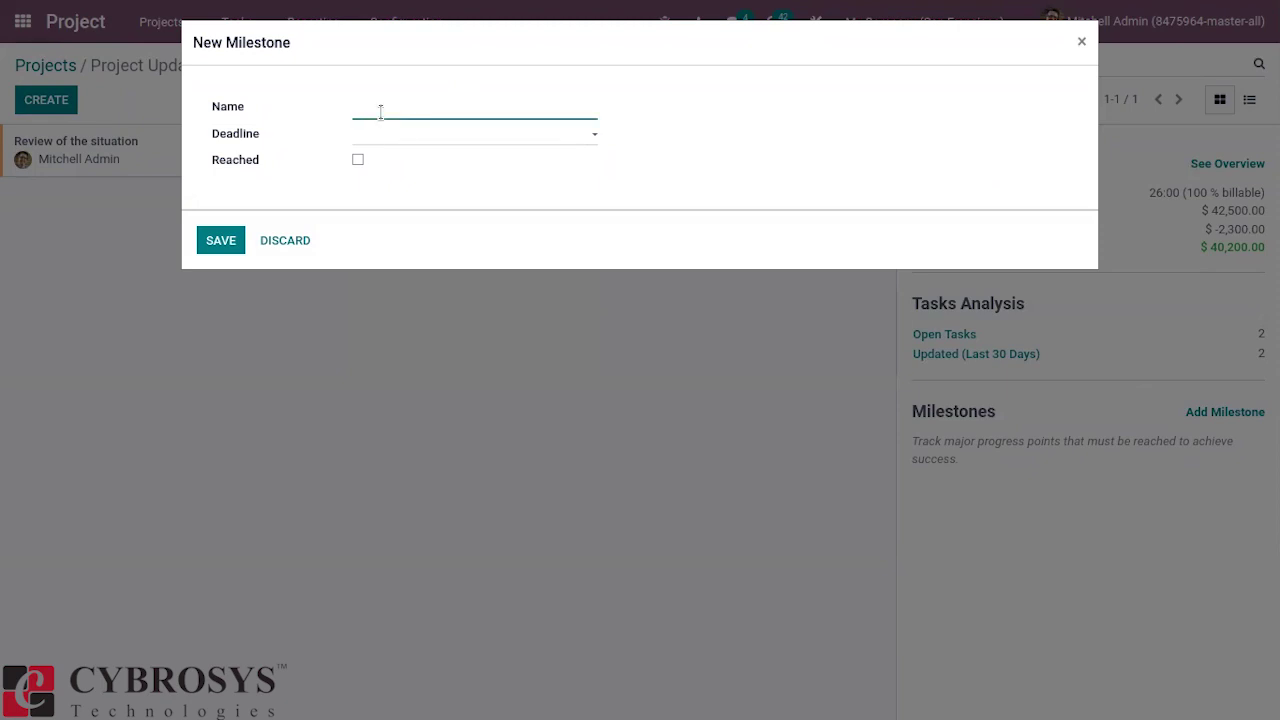
{"action": "type", "text": "Test"}
{"action": "left_click", "coordinate": [432, 134]}
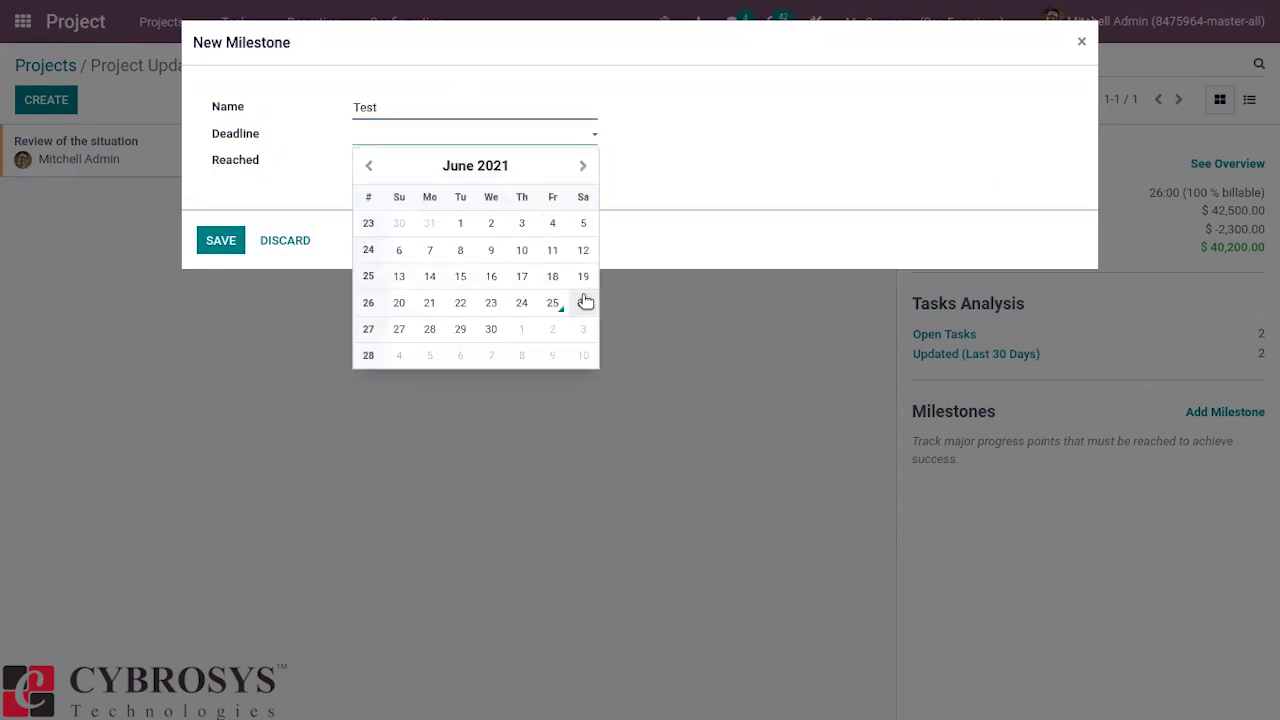
{"action": "left_click", "coordinate": [583, 302]}
{"action": "left_click", "coordinate": [357, 161]}
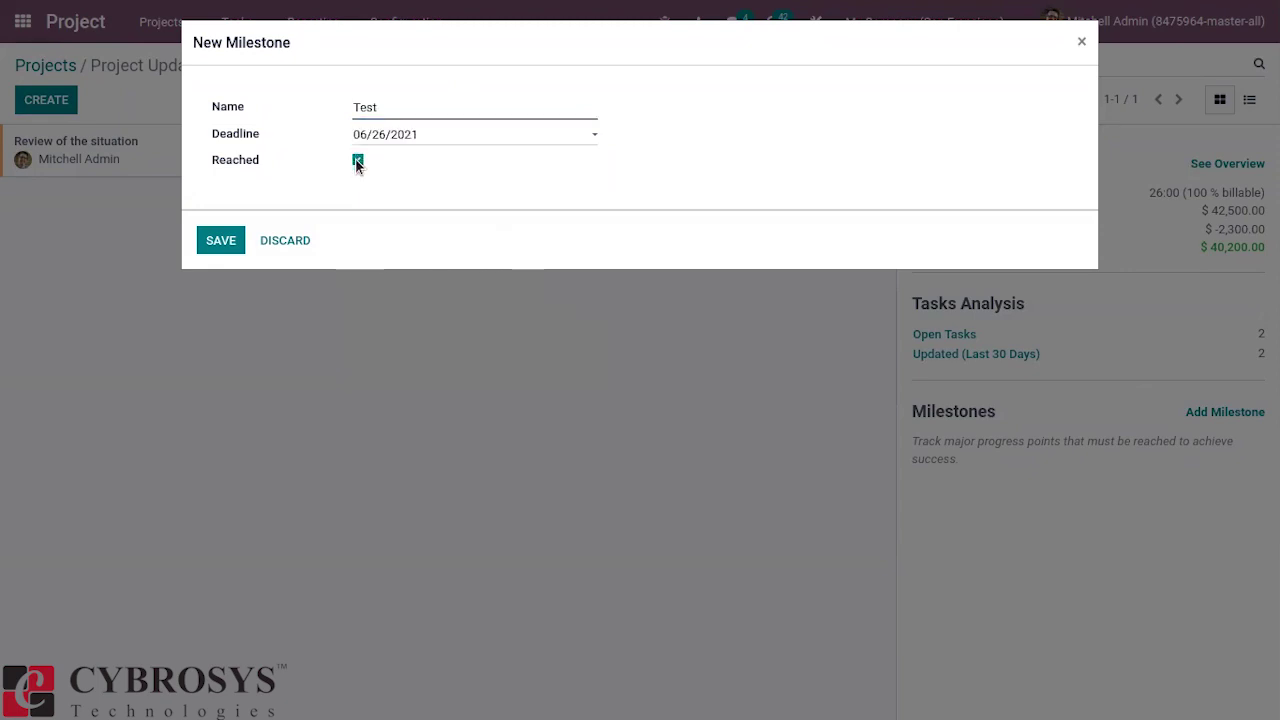
{"action": "left_click", "coordinate": [415, 136]}
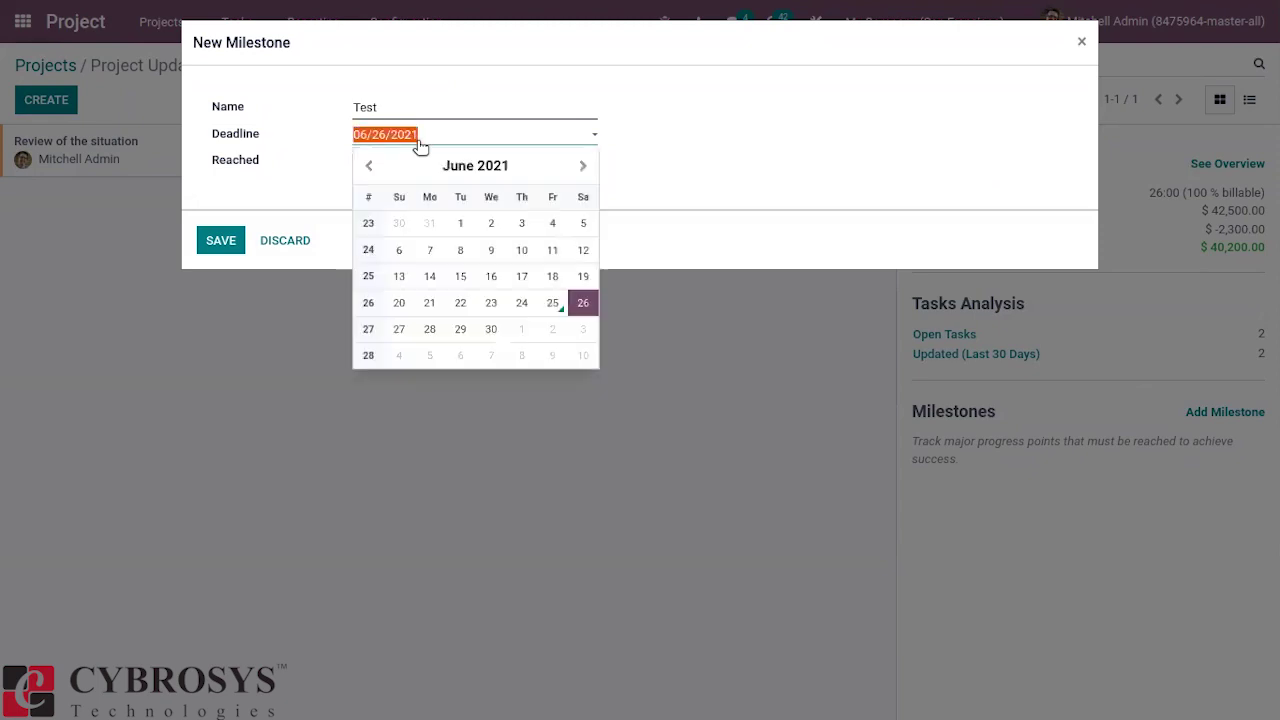
{"action": "left_click", "coordinate": [460, 332]}
{"action": "left_click", "coordinate": [227, 246]}
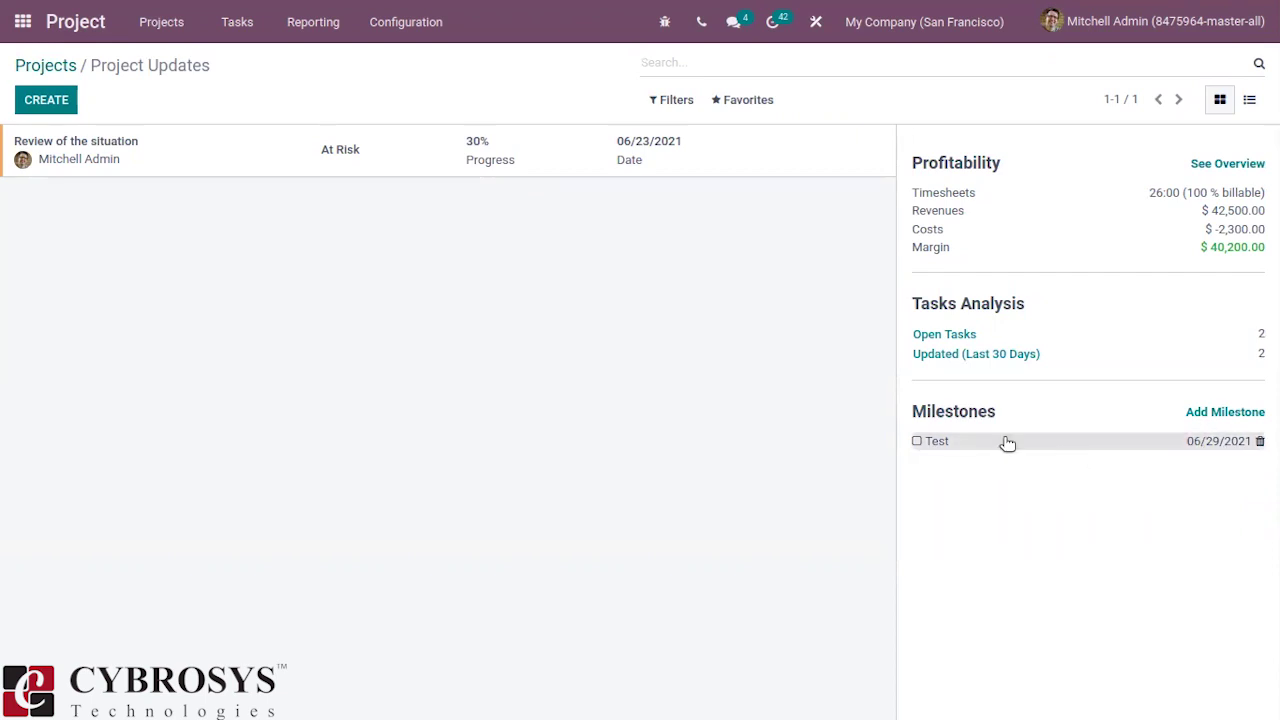
Step: Toggle Test's reached box on and off, view the 'Review of the situation' update, then return
{"action": "left_click", "coordinate": [916, 442]}
{"action": "left_click", "coordinate": [916, 442]}
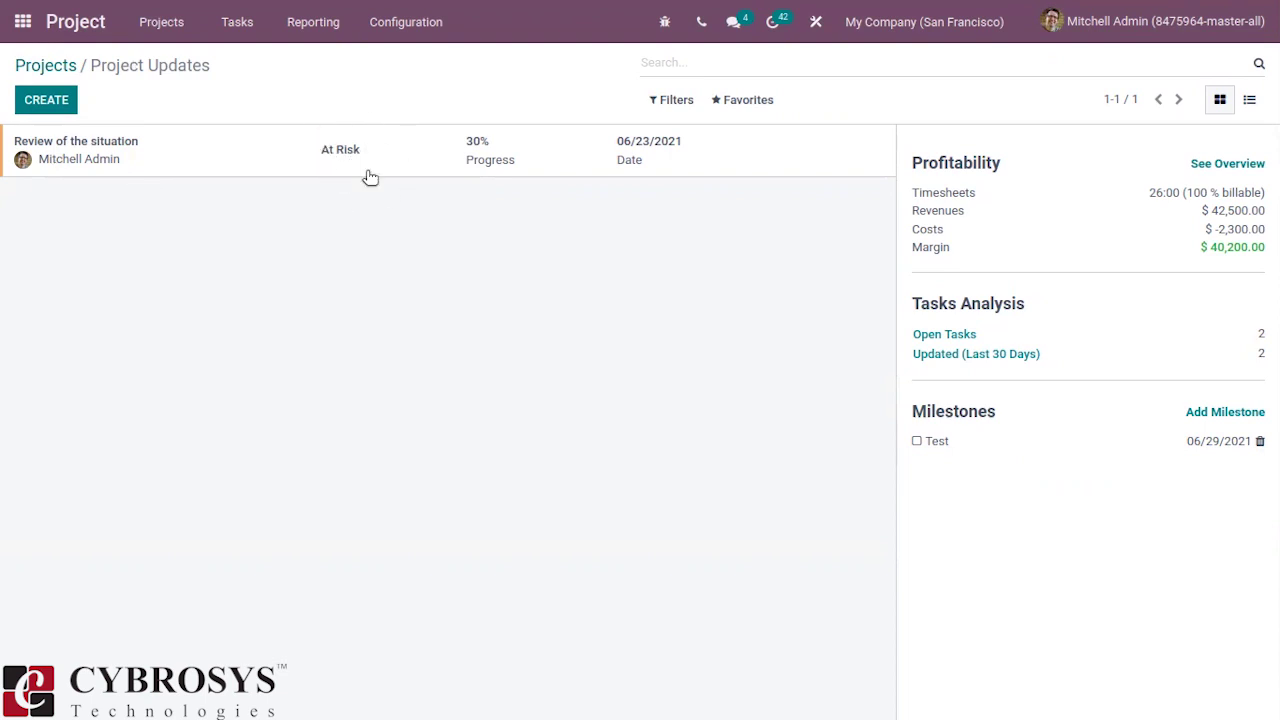
{"action": "left_click", "coordinate": [204, 157]}
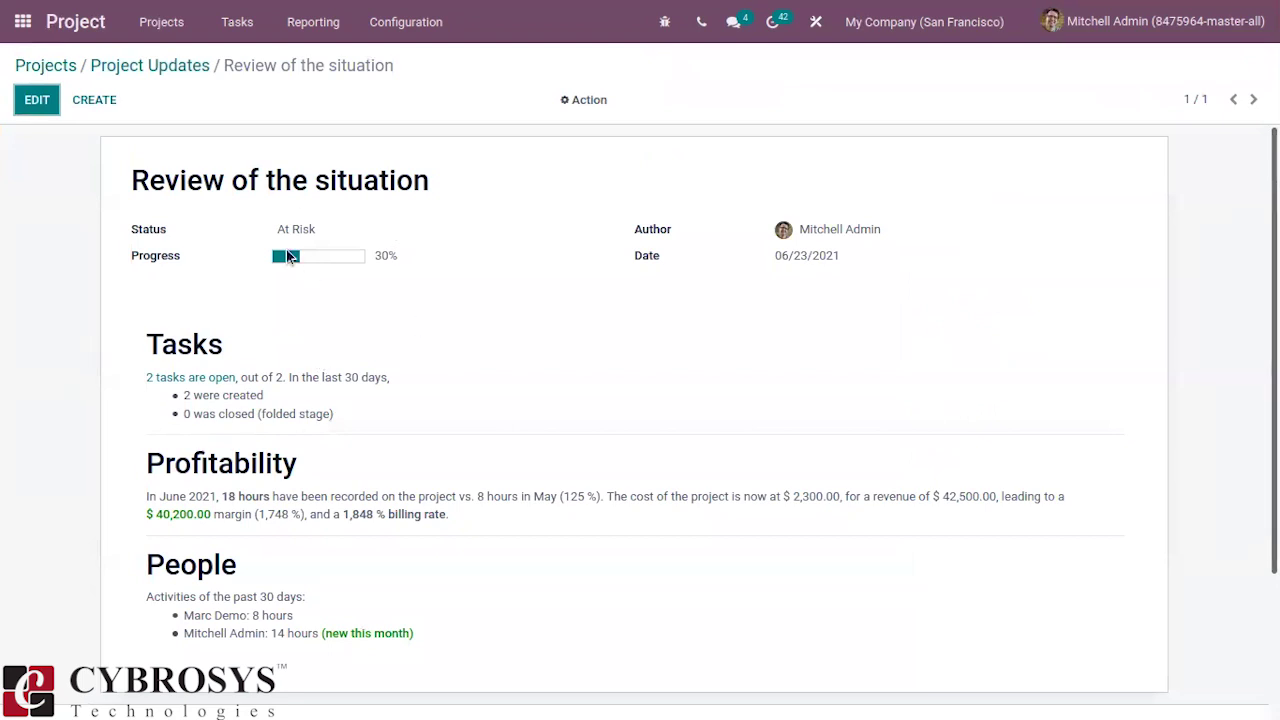
{"action": "left_click", "coordinate": [149, 65]}
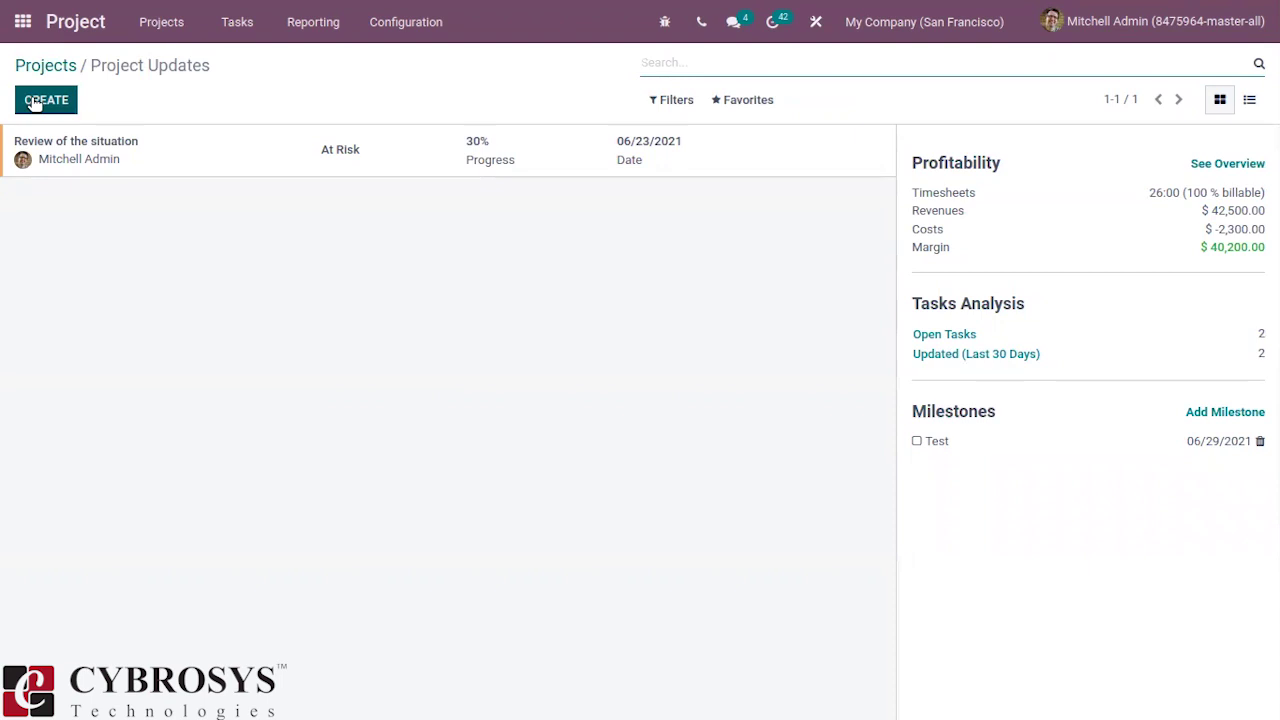
{"action": "left_click", "coordinate": [45, 65]}
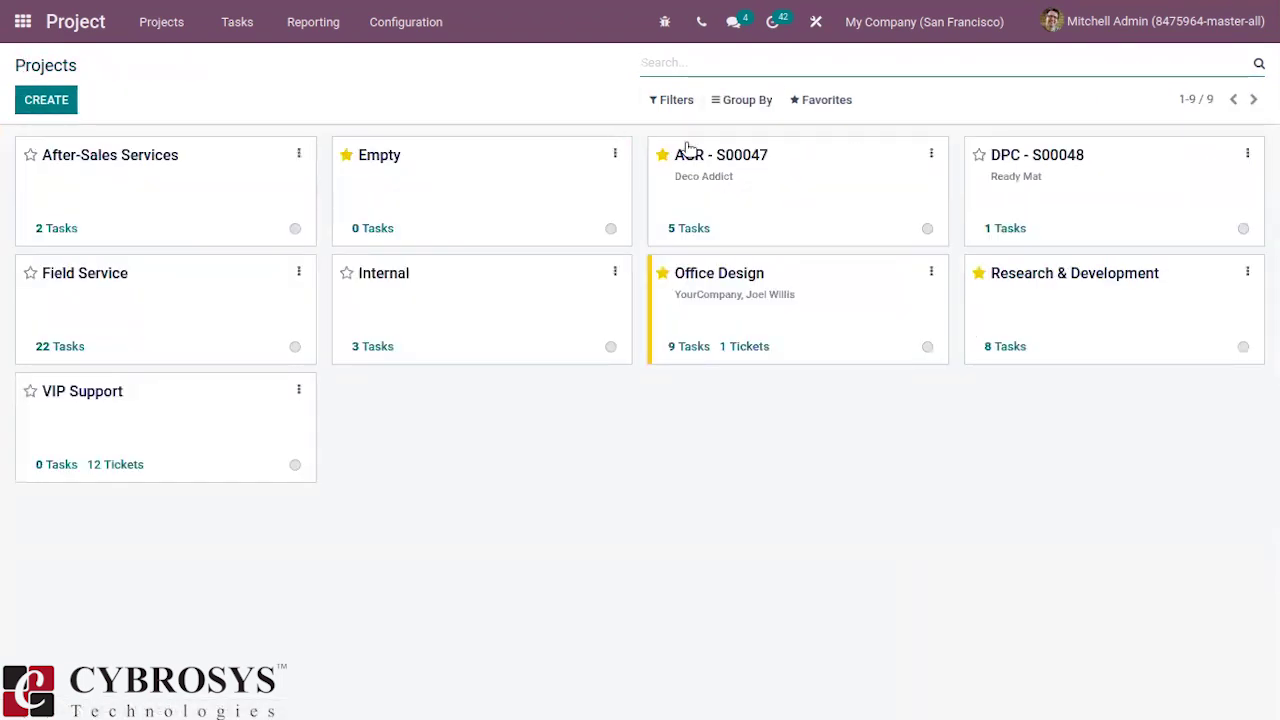
Step: In AGR - S00047's updates, start a new update titled 'Review' at 40% progress
{"action": "left_click", "coordinate": [931, 155]}
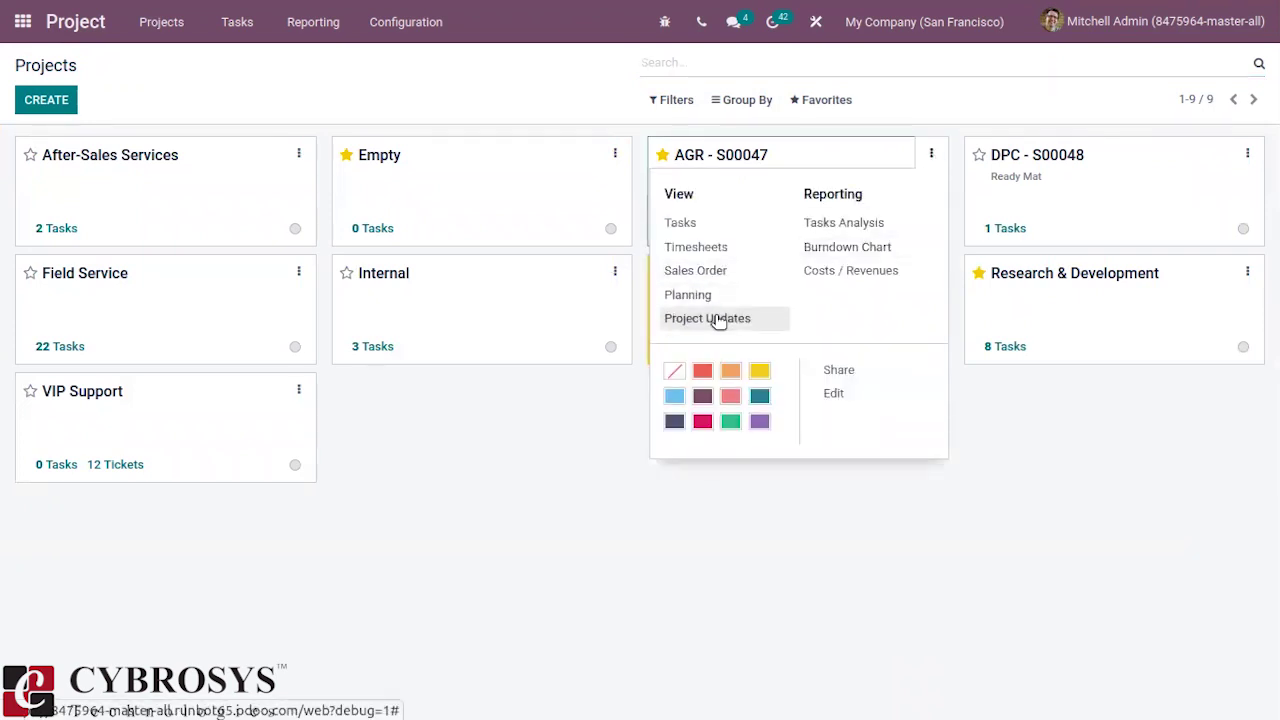
{"action": "left_click", "coordinate": [718, 320]}
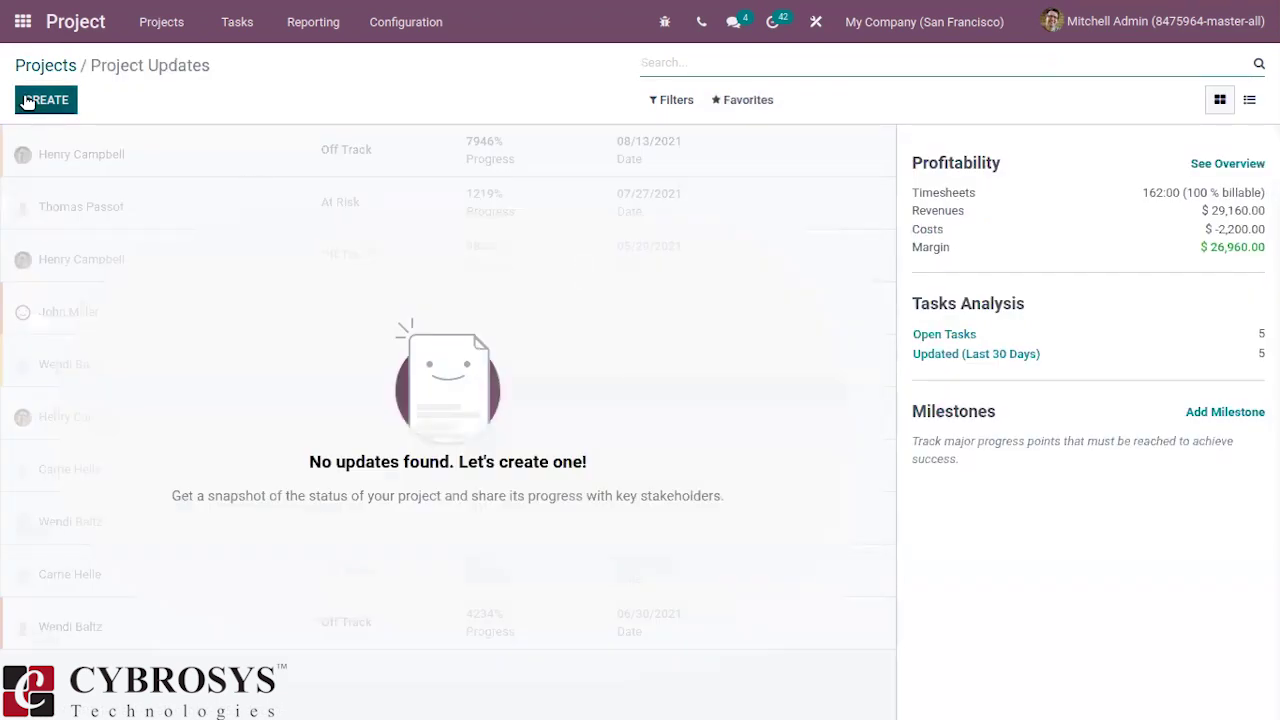
{"action": "left_click", "coordinate": [27, 100]}
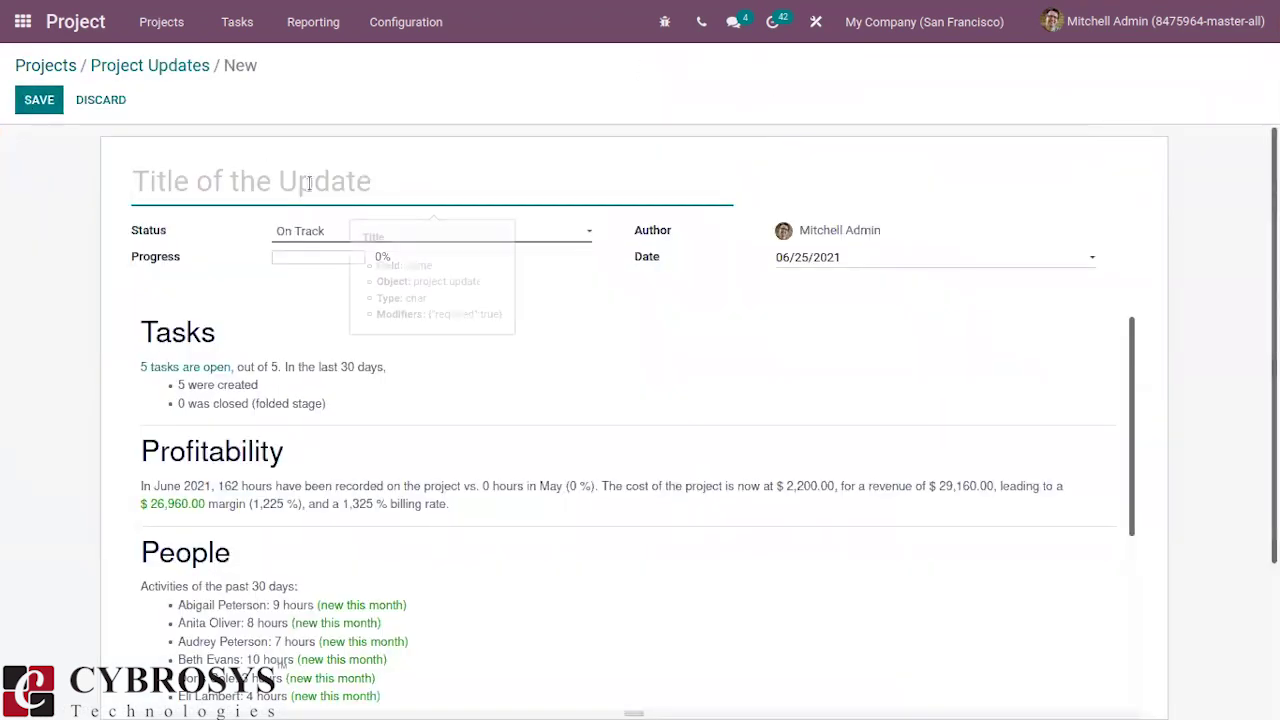
{"action": "type", "text": "Review"}
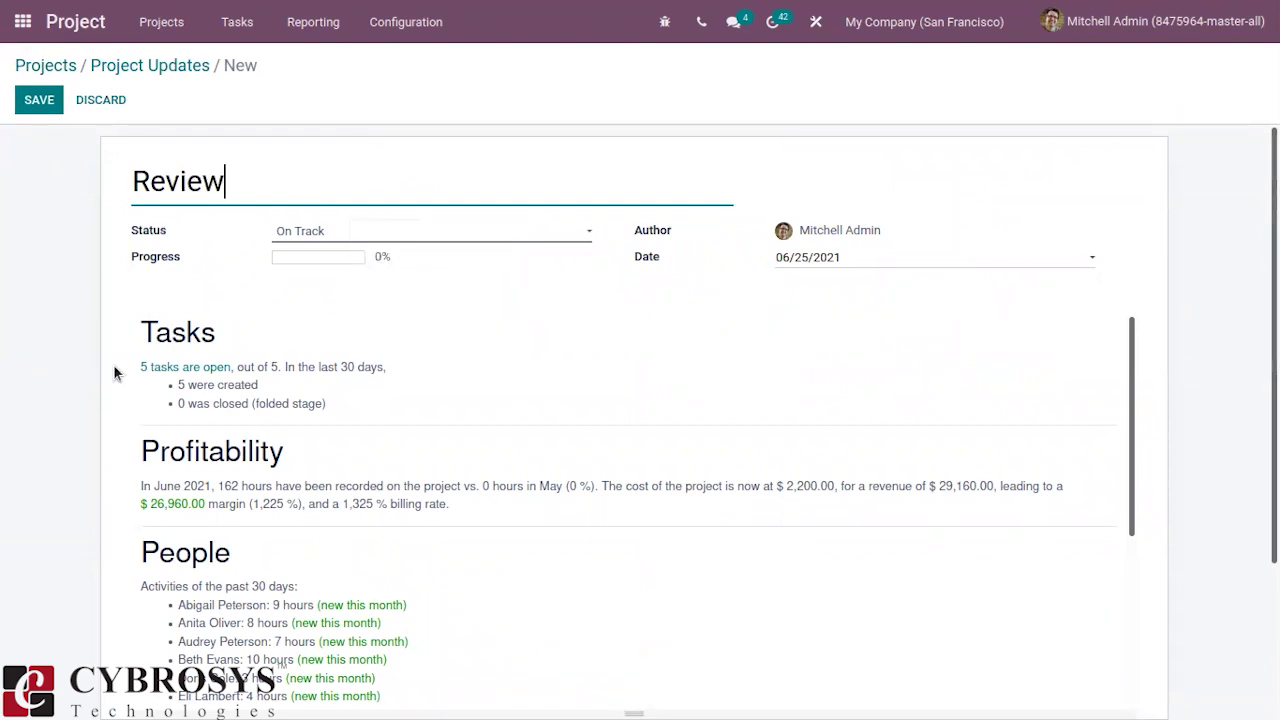
{"action": "left_click", "coordinate": [352, 257]}
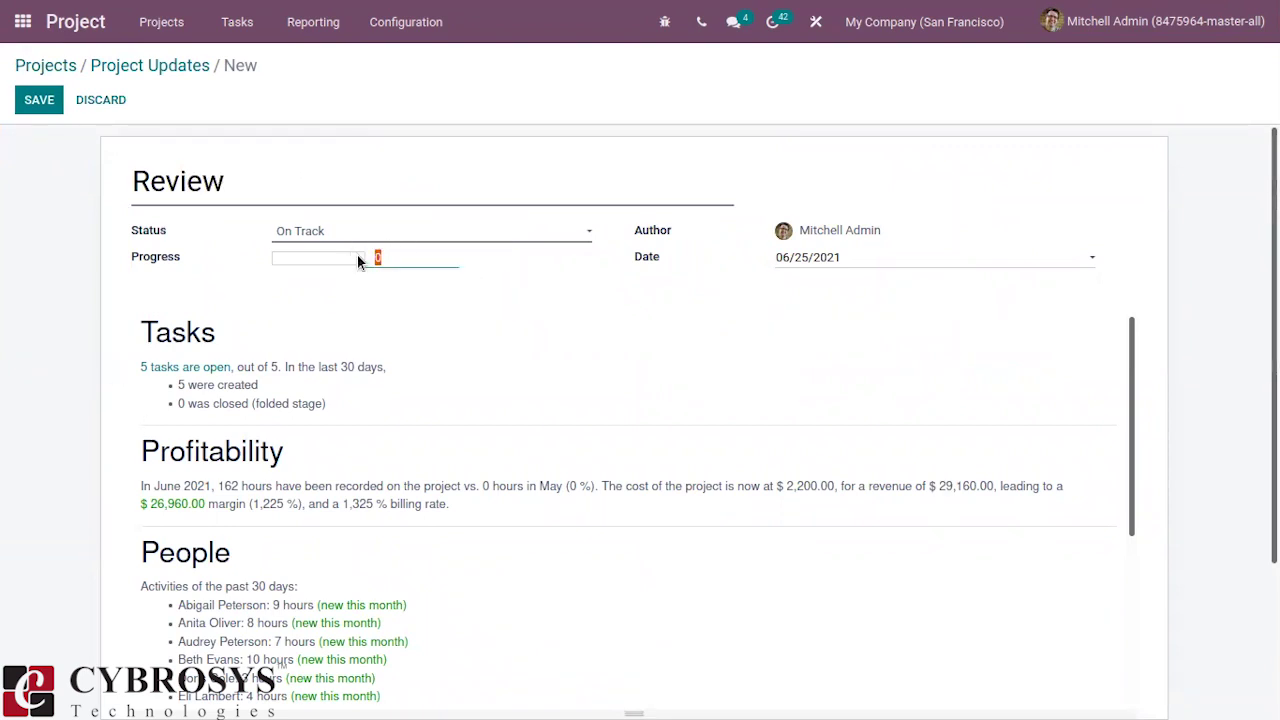
{"action": "type", "text": "40"}
Step: Keep the Review update's status On Track, review its description, and save it
{"action": "left_click", "coordinate": [485, 231]}
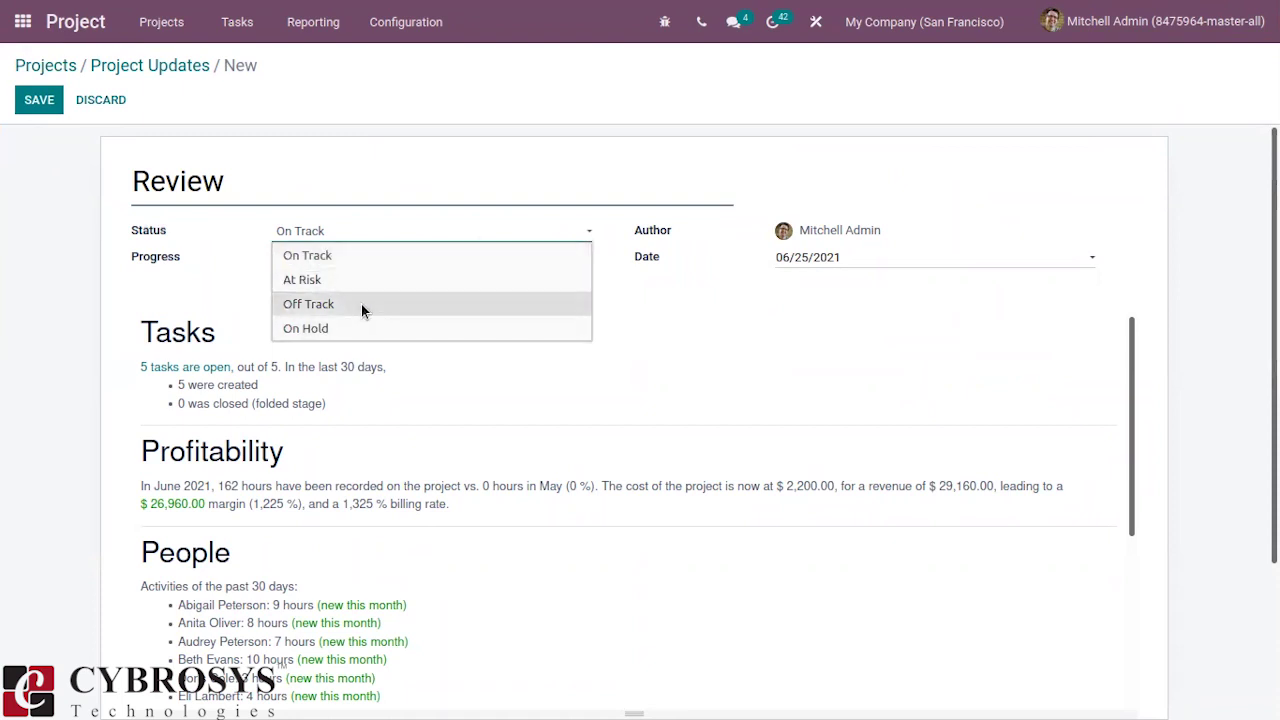
{"action": "left_click", "coordinate": [660, 372]}
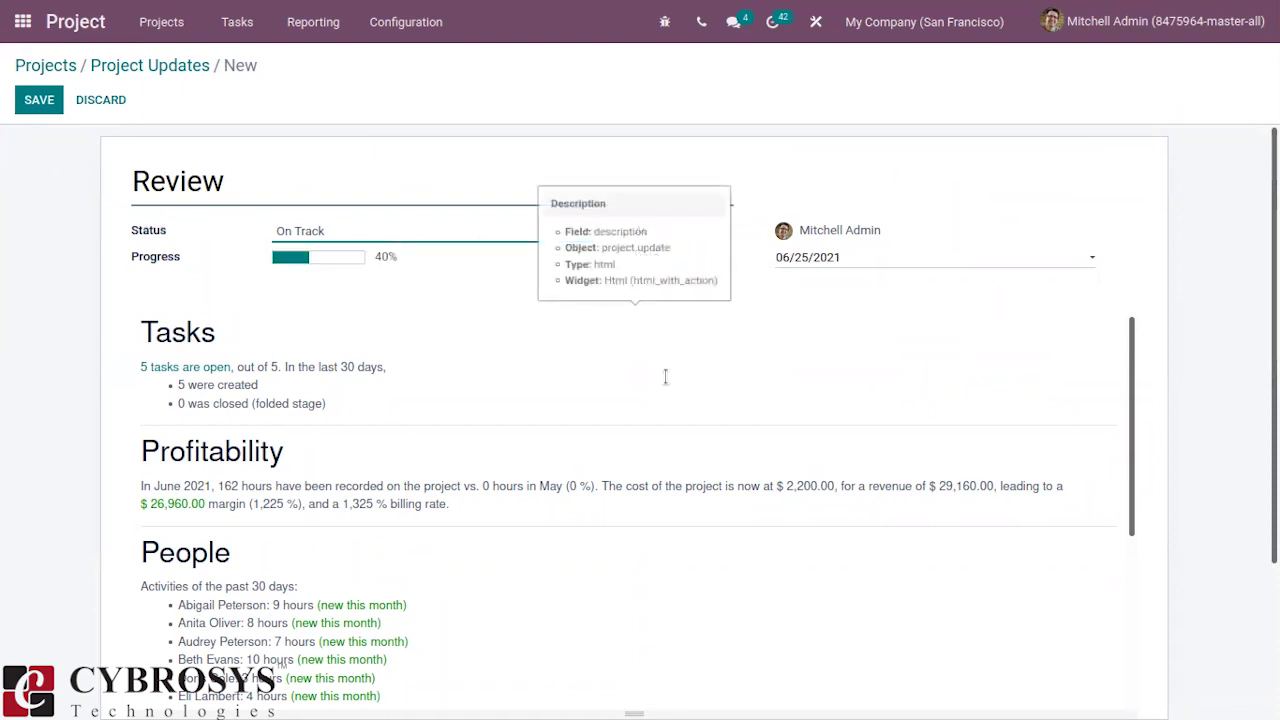
{"action": "left_click_drag", "start_coordinate": [1274, 340], "coordinate": [1274, 495]}
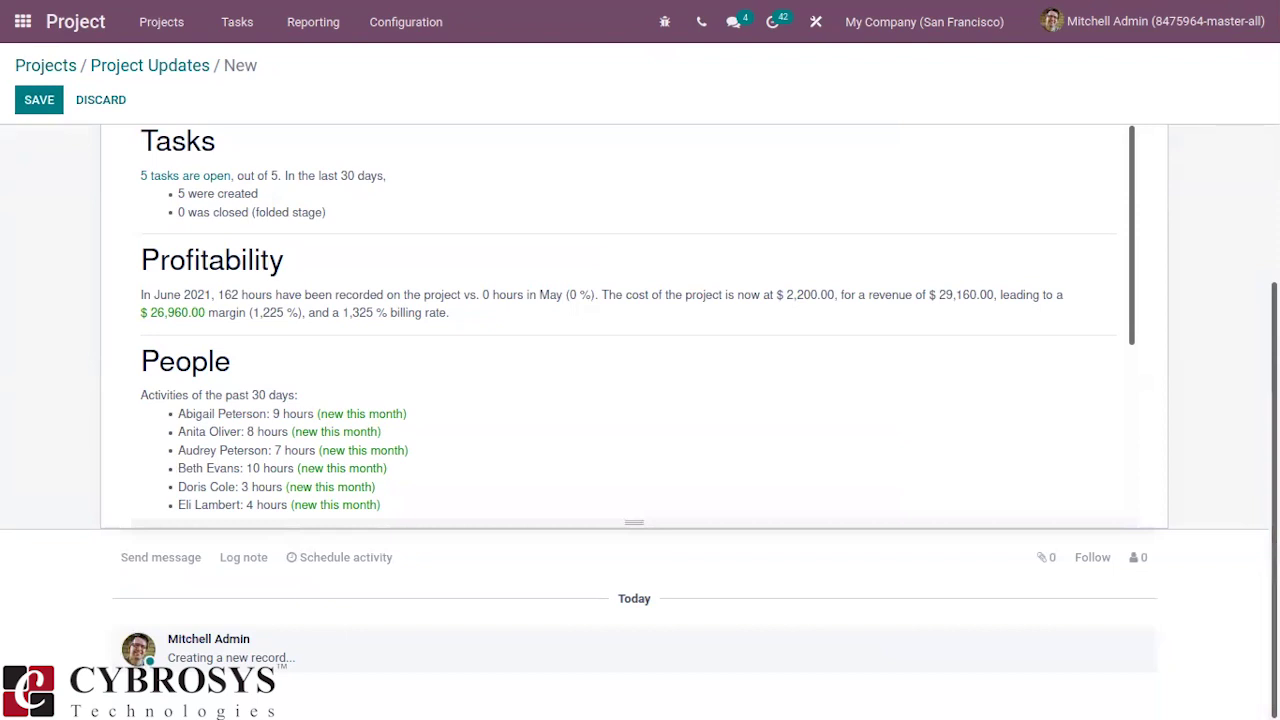
{"action": "scroll", "coordinate": [1114, 349], "scroll_direction": "up", "scroll_amount": 3}
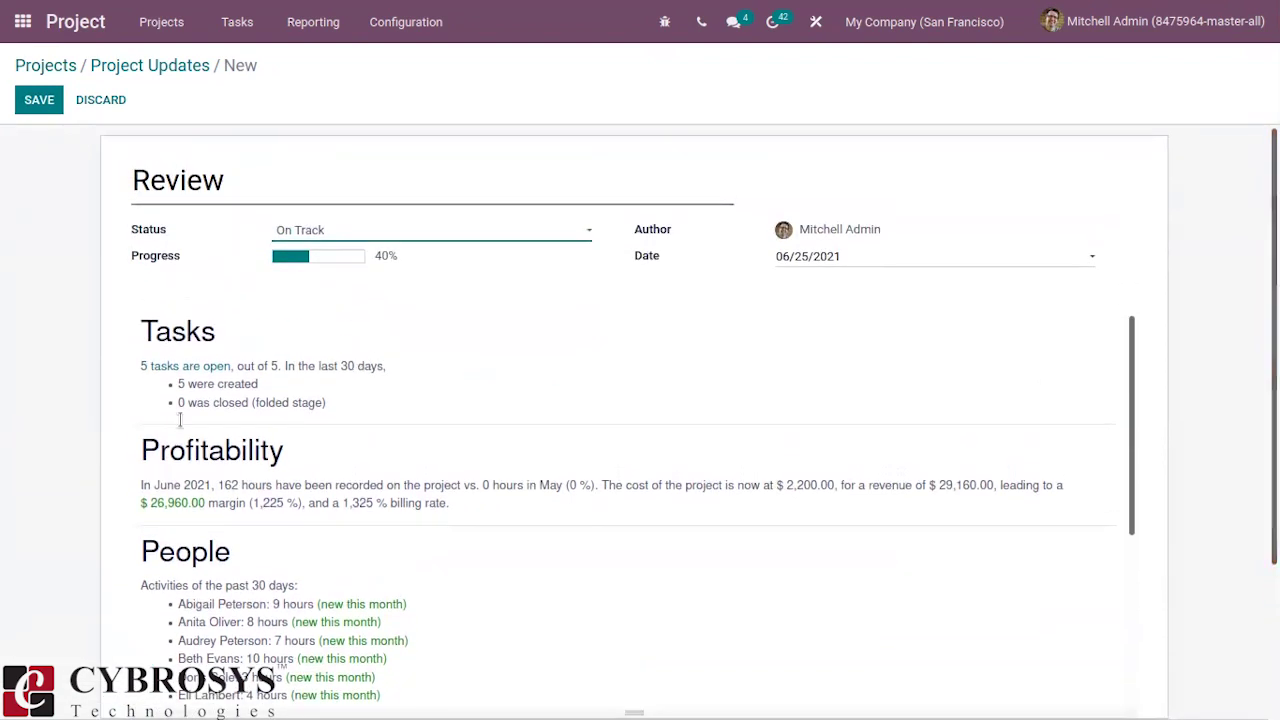
{"action": "left_click_drag", "start_coordinate": [131, 484], "coordinate": [486, 526]}
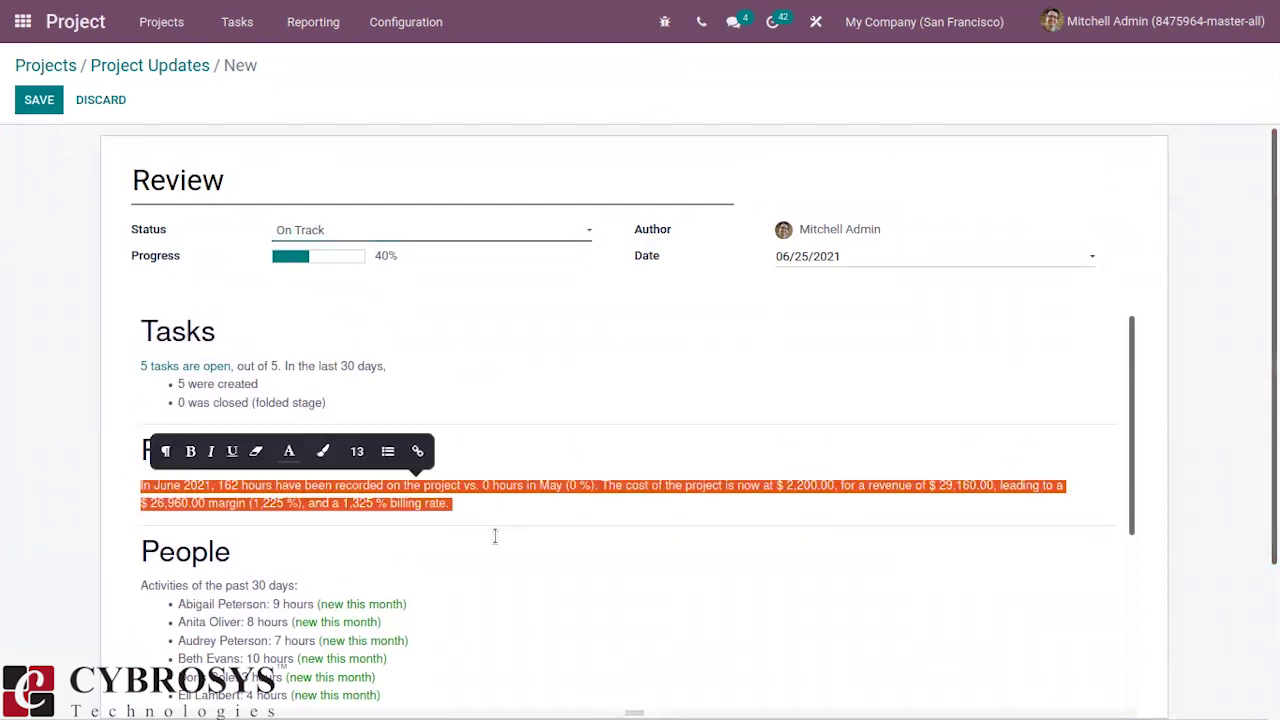
{"action": "left_click", "coordinate": [487, 528]}
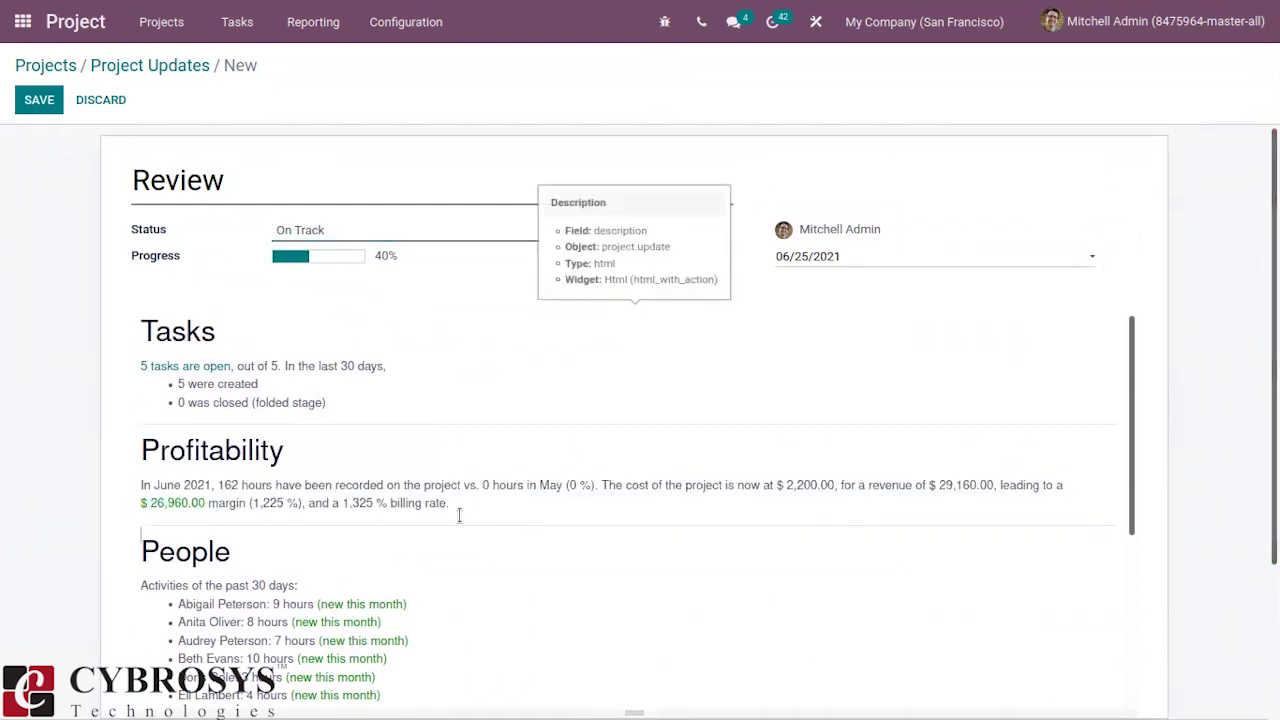
{"action": "left_click", "coordinate": [45, 113]}
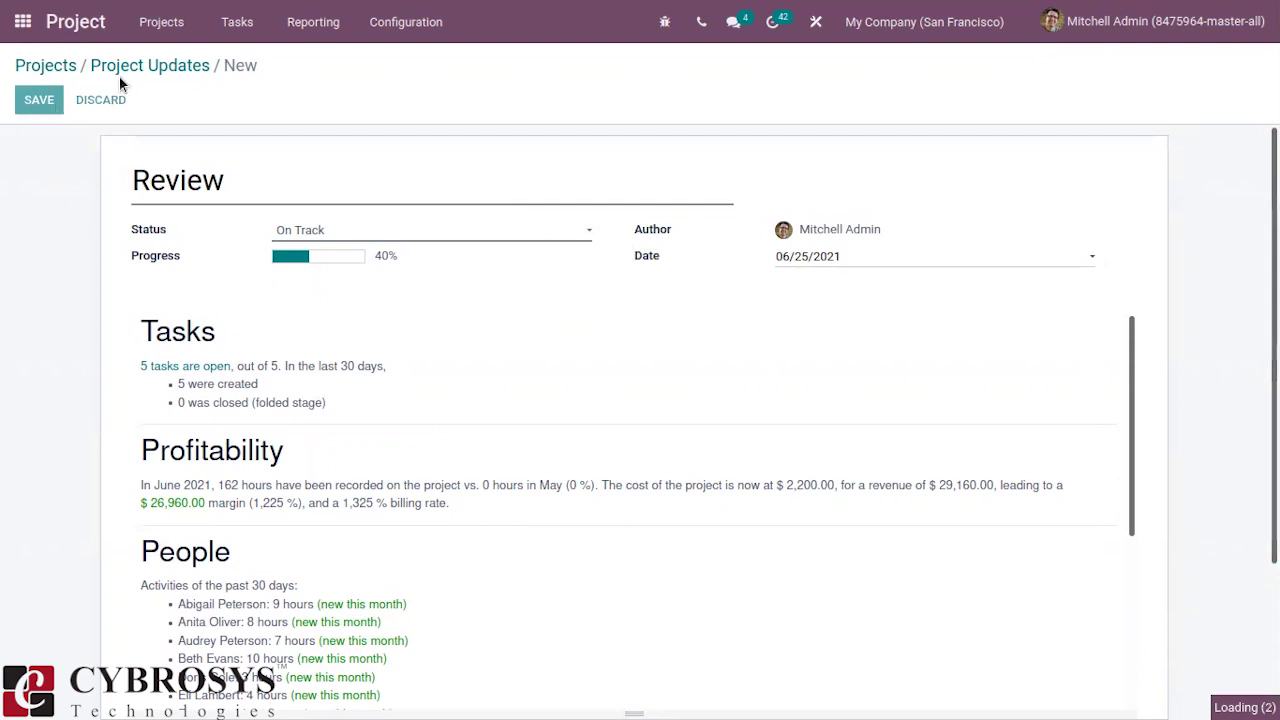
Step: View the AGR - S00047 profitability overview (162 hours, $26,960), then return to Projects
{"action": "left_click", "coordinate": [163, 64]}
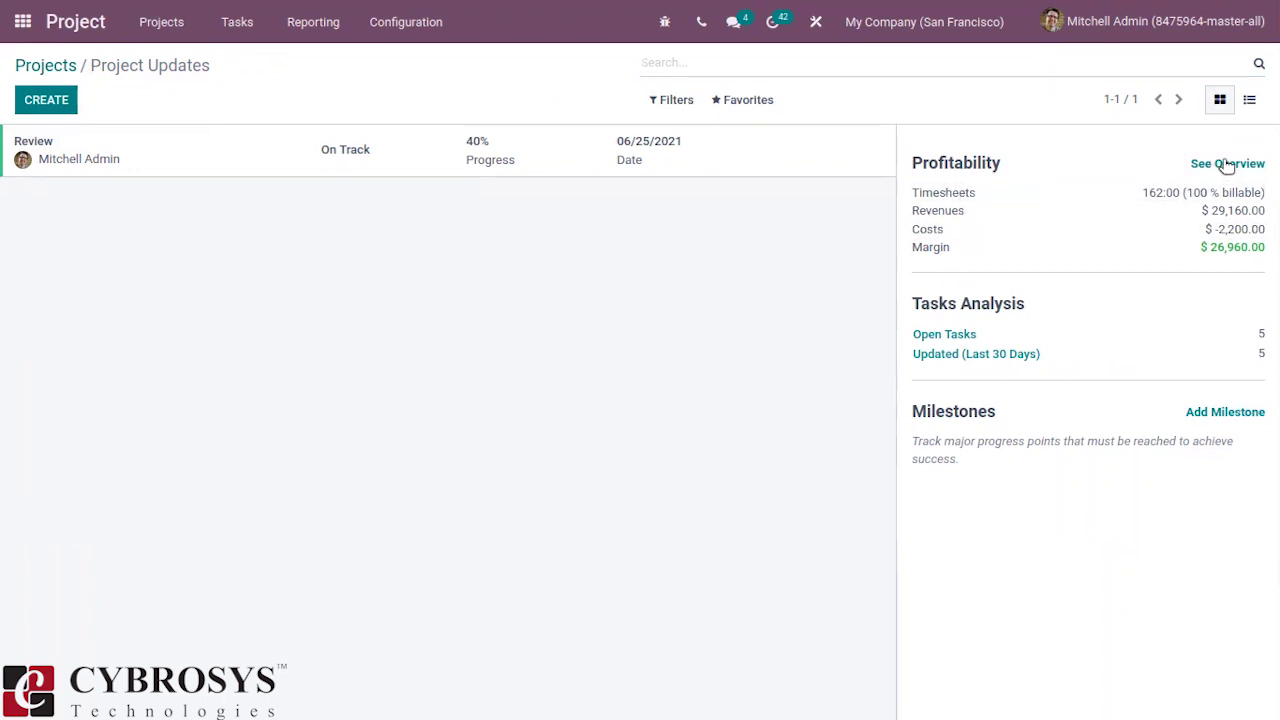
{"action": "left_click", "coordinate": [1227, 164]}
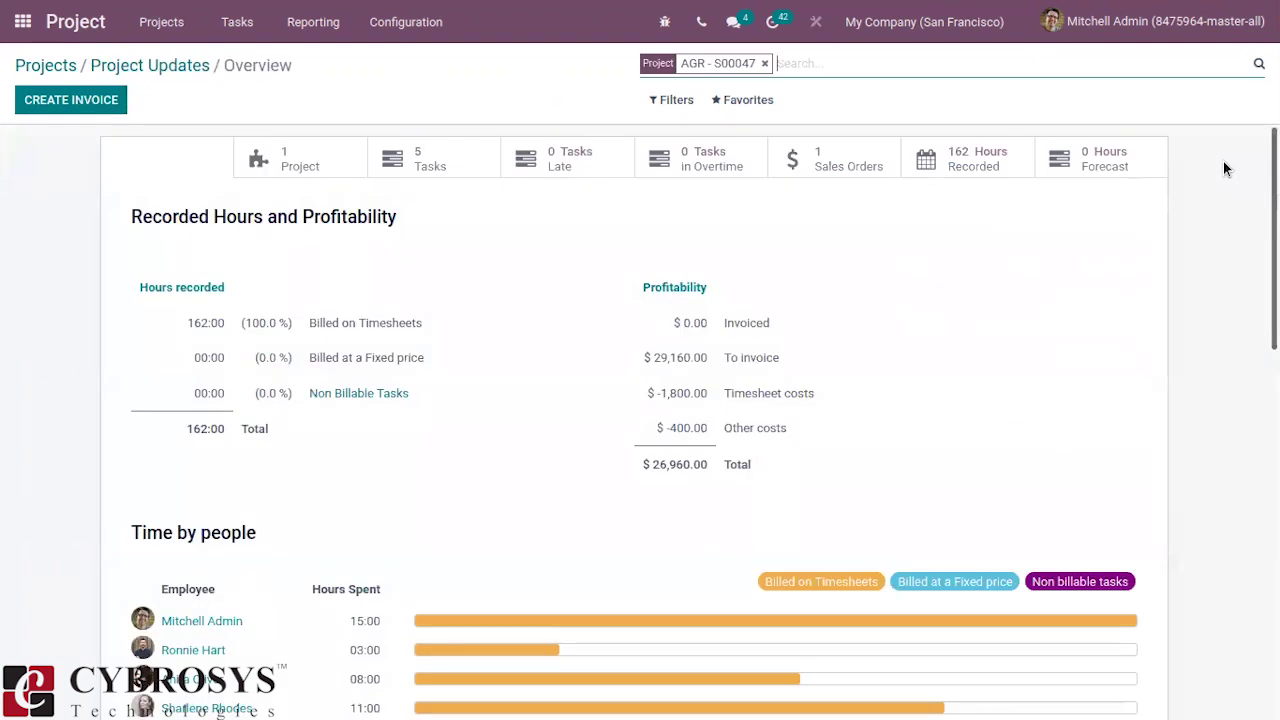
{"action": "mouse_move", "coordinate": [1275, 240]}
{"action": "left_mouse_down"}
{"action": "mouse_move", "coordinate": [1275, 450]}
{"action": "mouse_move", "coordinate": [1275, 240]}
{"action": "left_mouse_up"}
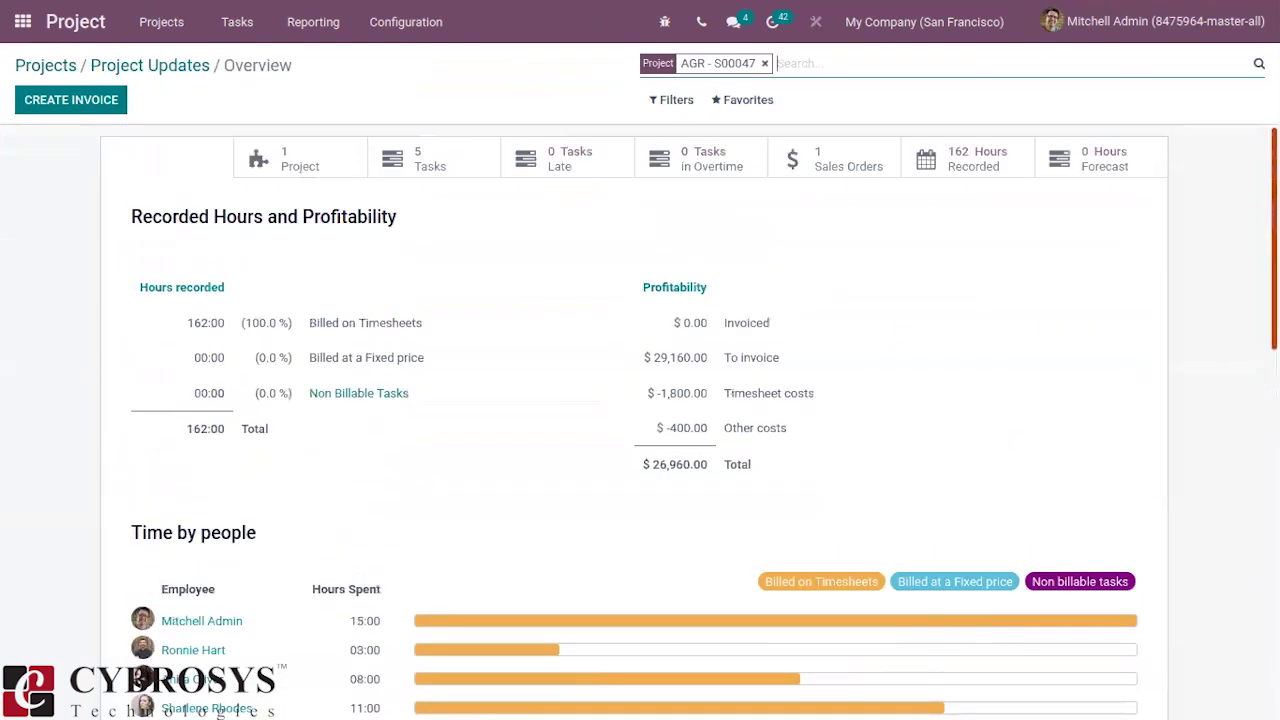
{"action": "left_click", "coordinate": [112, 65]}
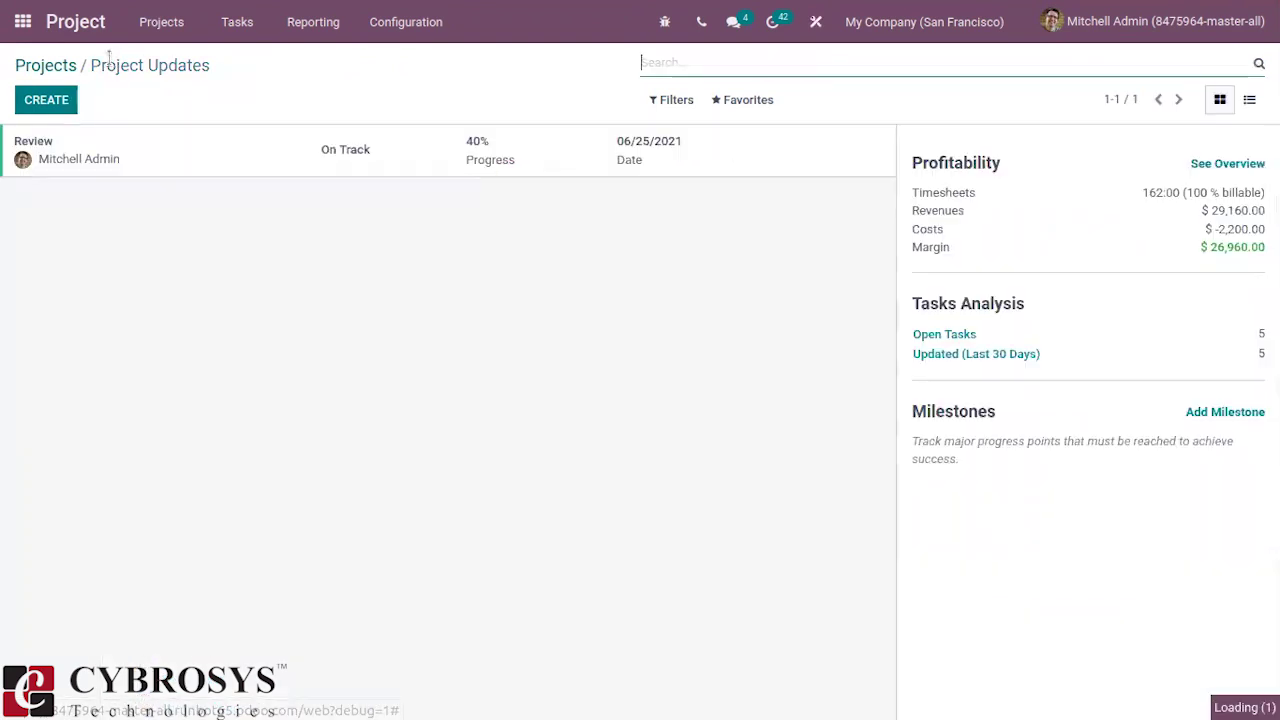
{"action": "left_click", "coordinate": [42, 67]}
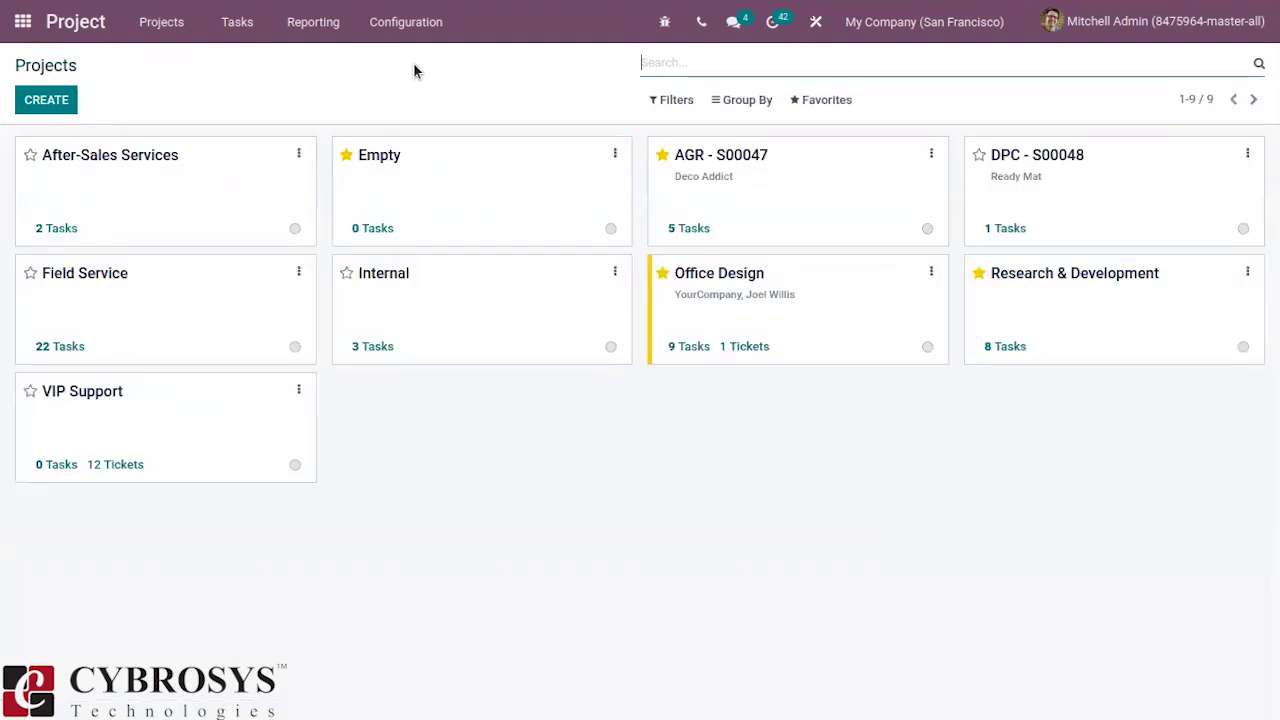
Step: Review the Project app's Configuration > Settings, then go back to the main app menu
{"action": "left_click", "coordinate": [415, 22]}
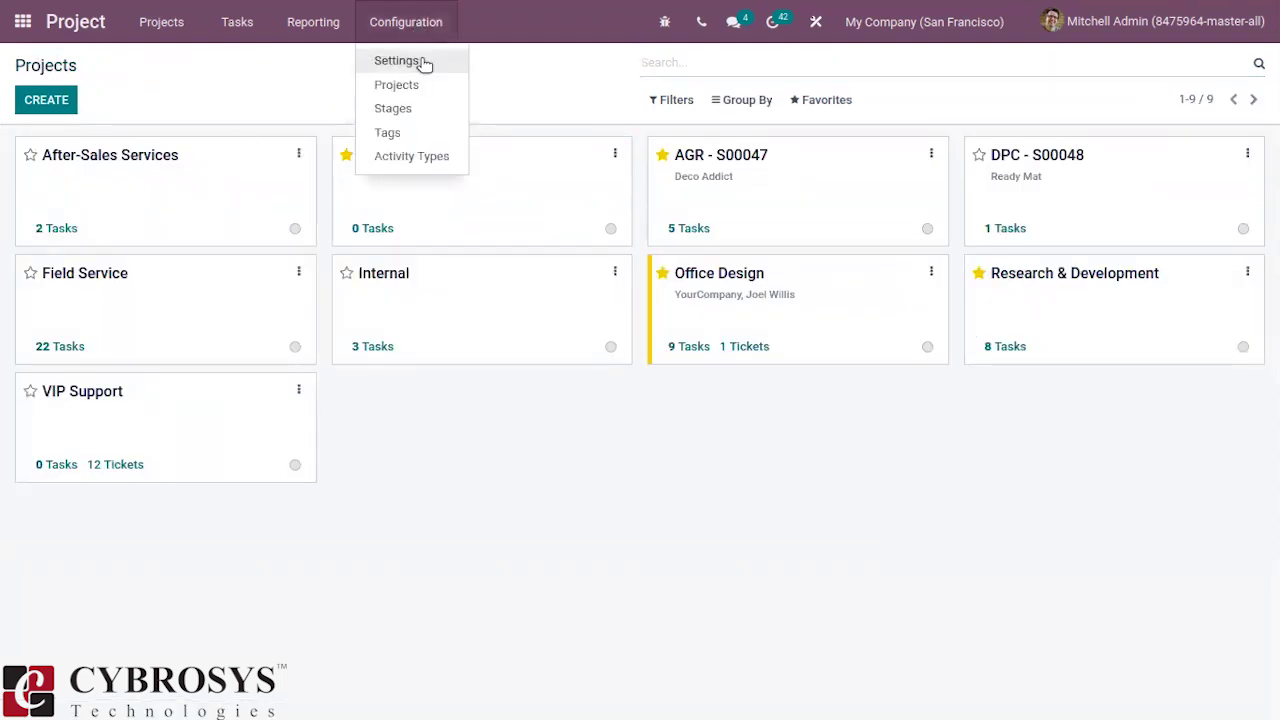
{"action": "left_click", "coordinate": [422, 62]}
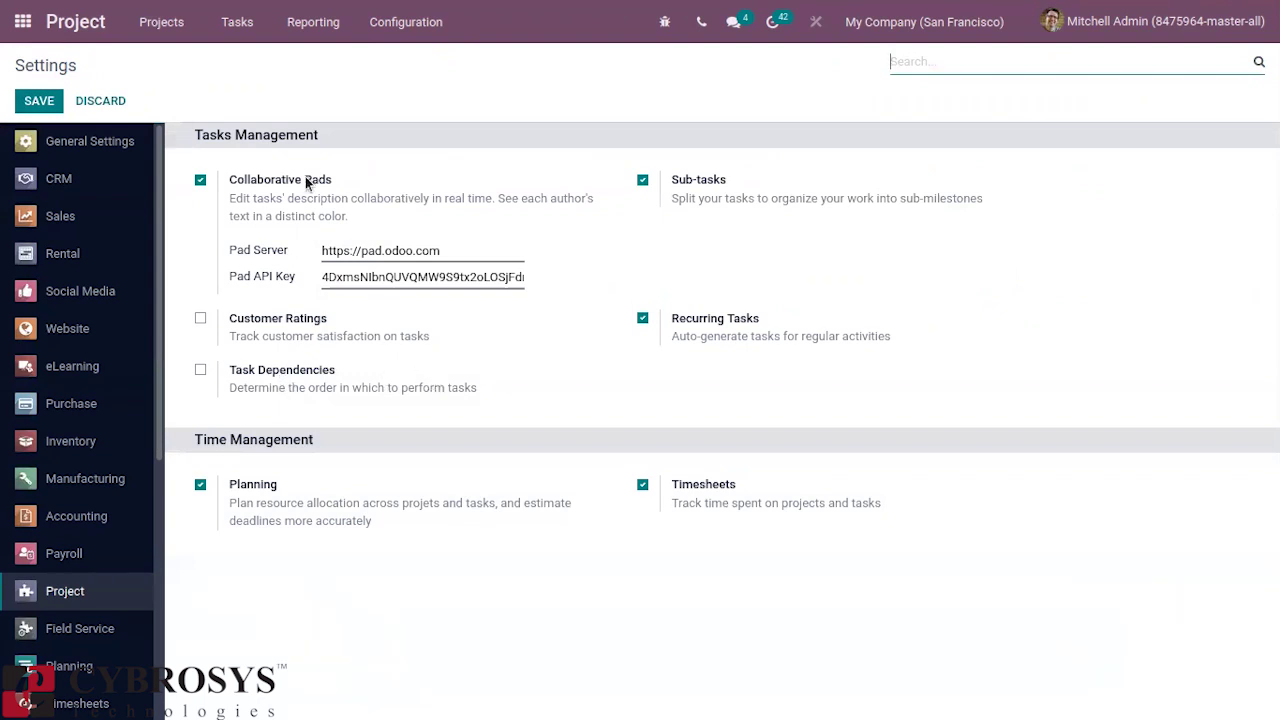
{"action": "left_click", "coordinate": [23, 22]}
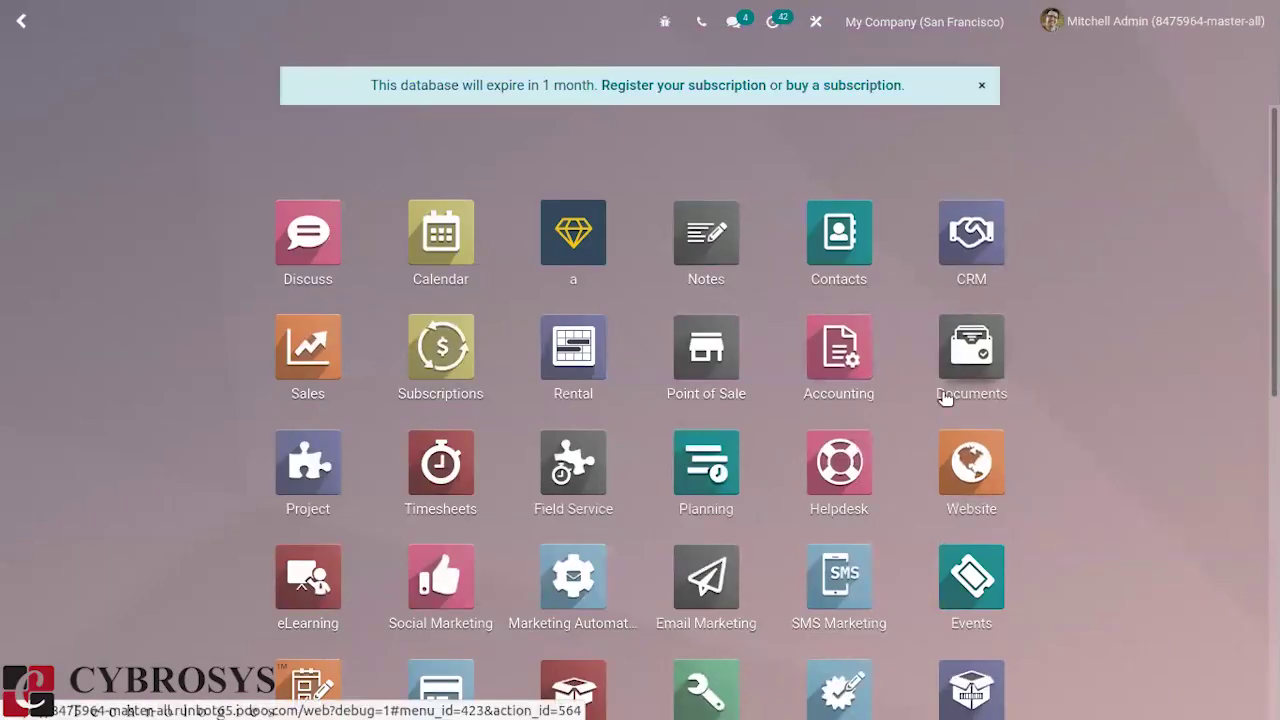
Step: Search 'sa' on the home menu and launch the Sales app
{"action": "type", "text": "sa"}
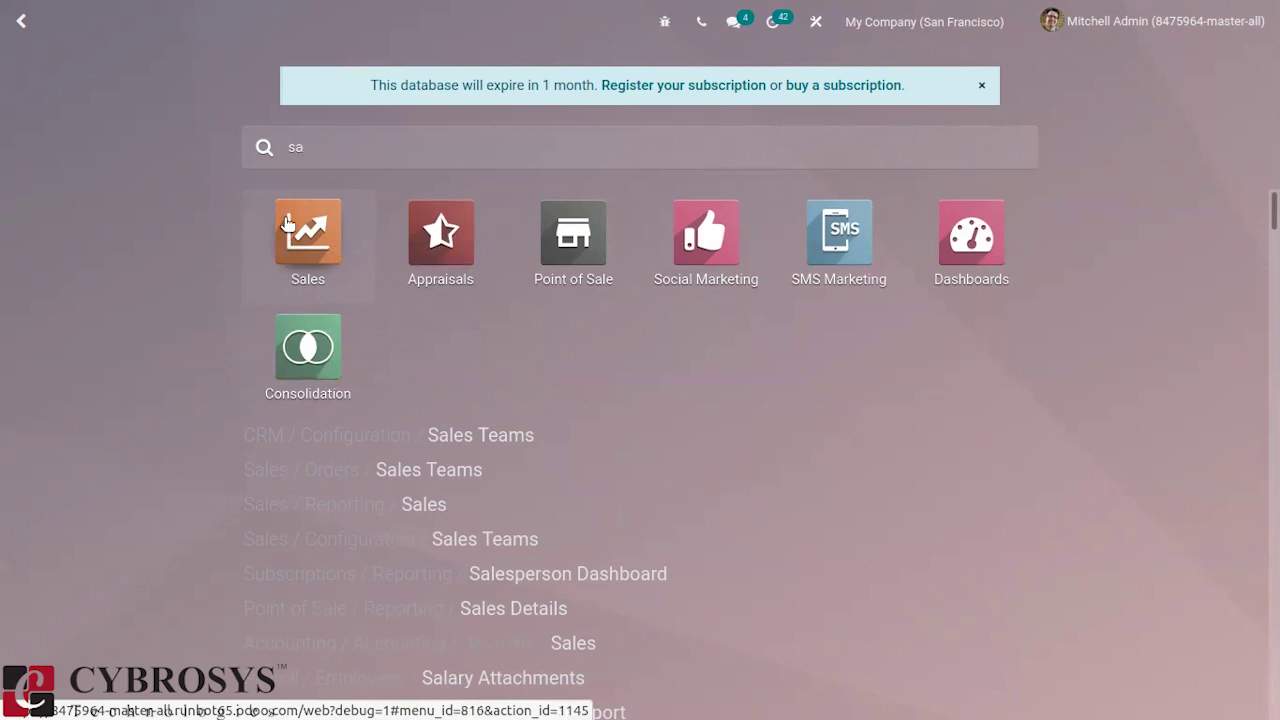
{"action": "left_click", "coordinate": [318, 266]}
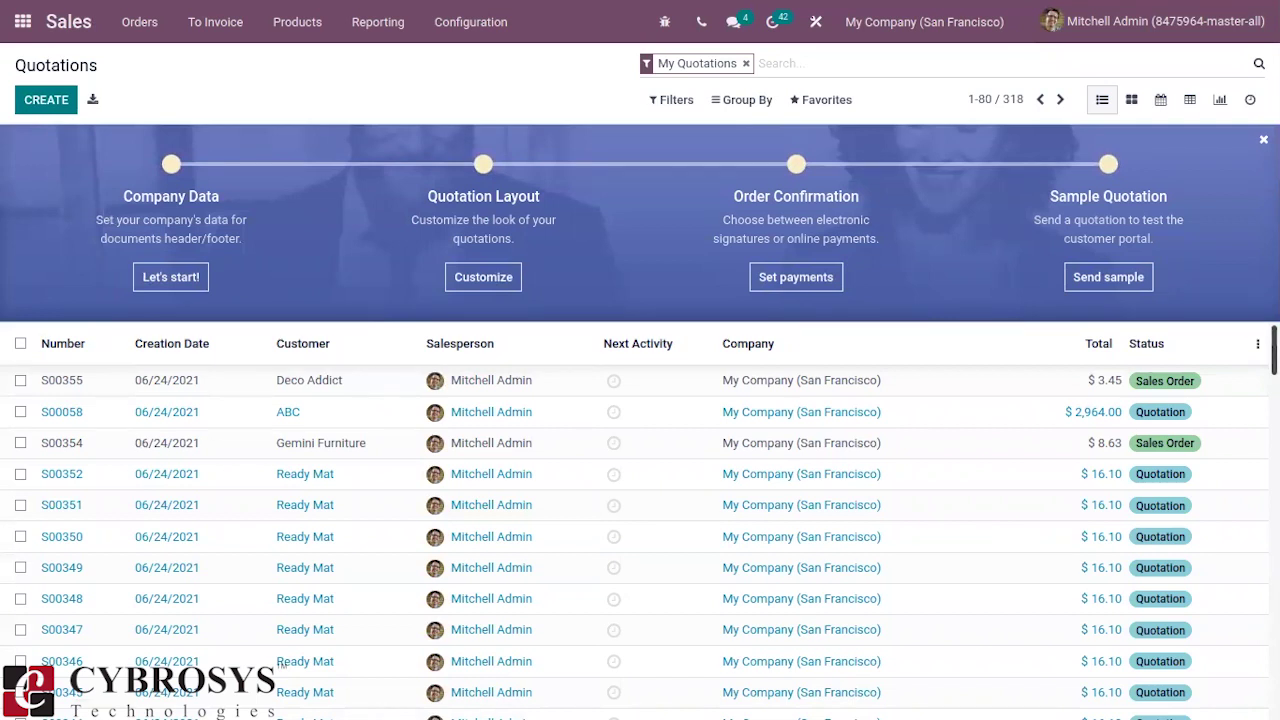
Step: Show the optional Delivery Date column on the quotations list, then choose Add Custom Field
{"action": "left_click", "coordinate": [1257, 343]}
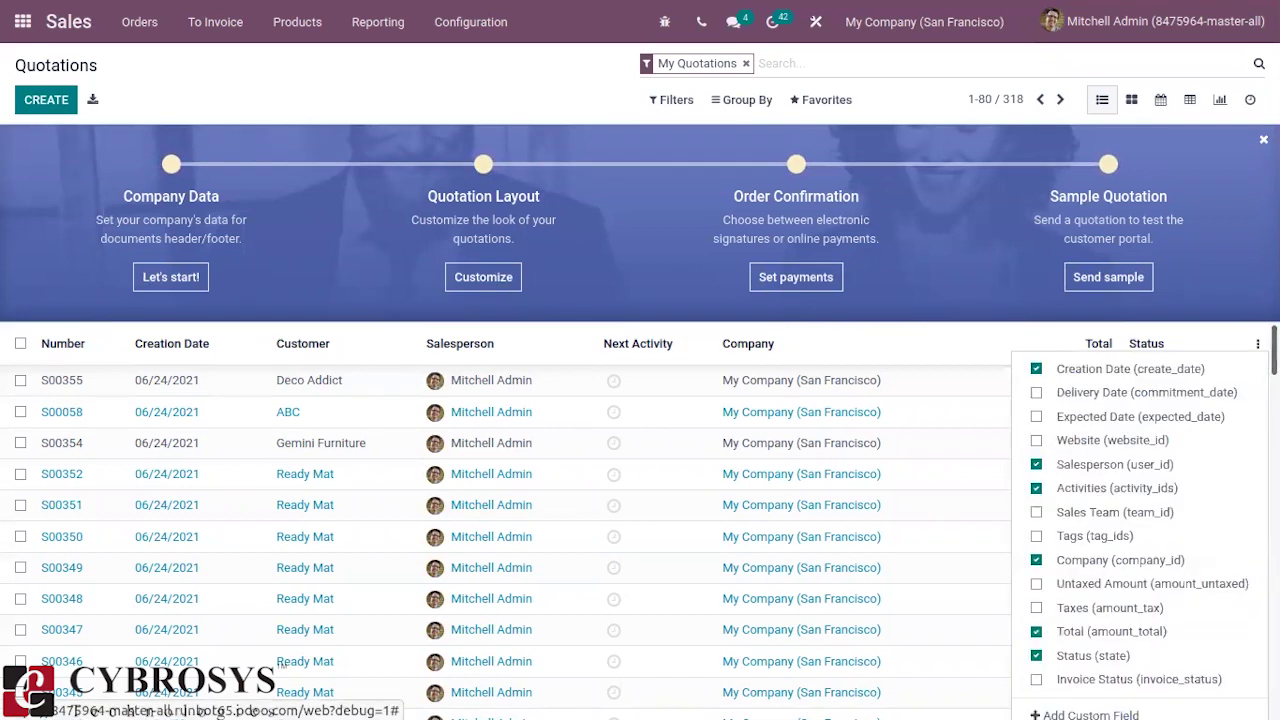
{"action": "scroll", "coordinate": [640, 520], "scroll_direction": "down", "scroll_amount": 5}
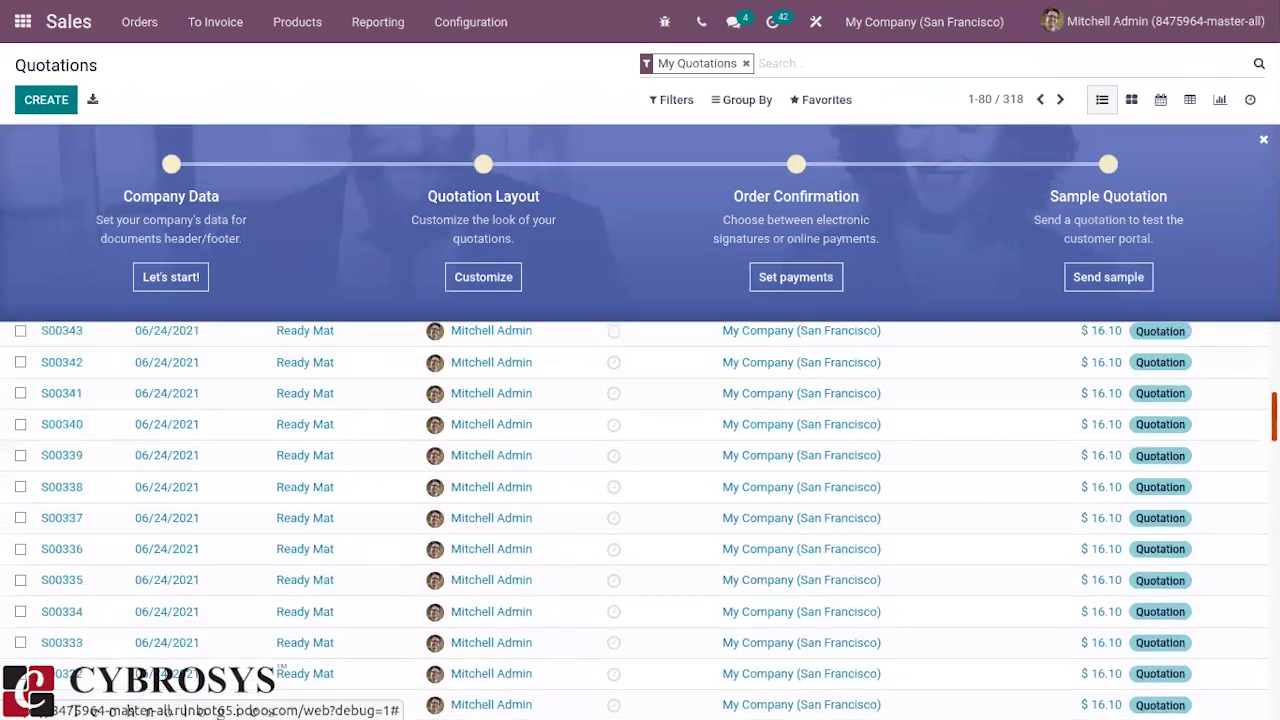
{"action": "scroll", "coordinate": [1239, 426], "scroll_direction": "up", "scroll_amount": 1}
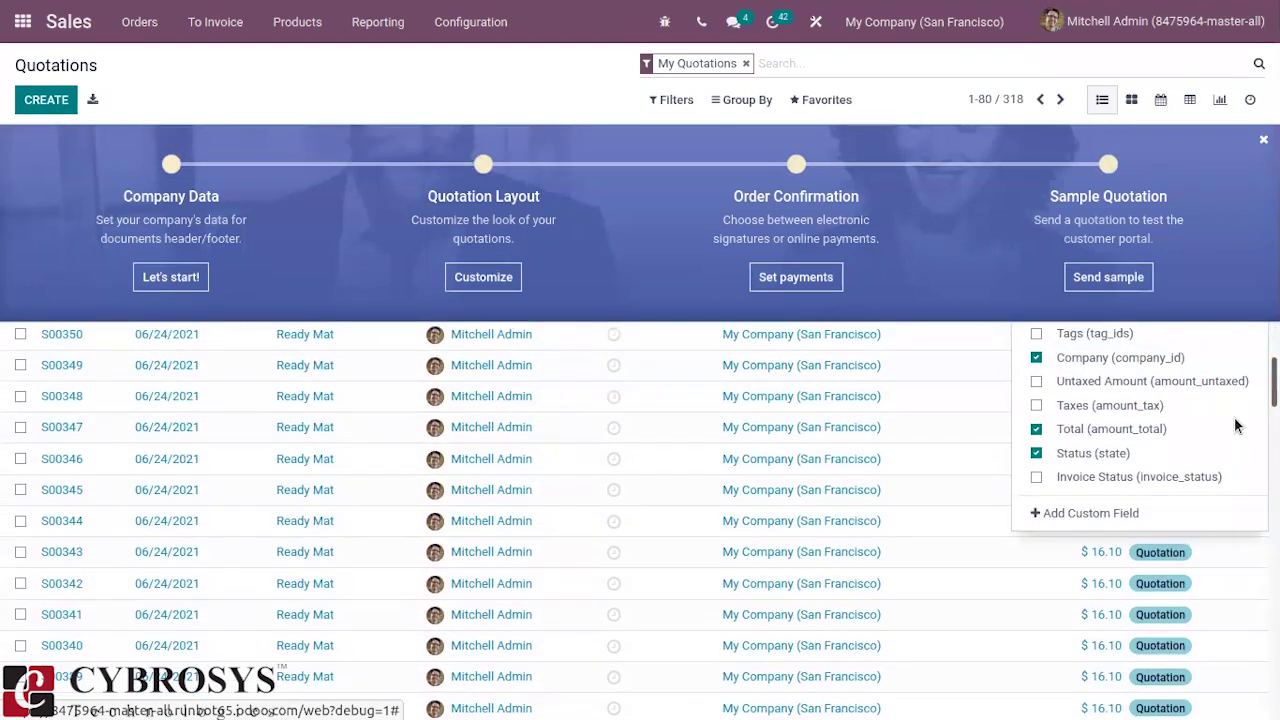
{"action": "left_click", "coordinate": [1091, 514]}
{"action": "scroll", "coordinate": [1135, 500], "scroll_direction": "up", "scroll_amount": 4}
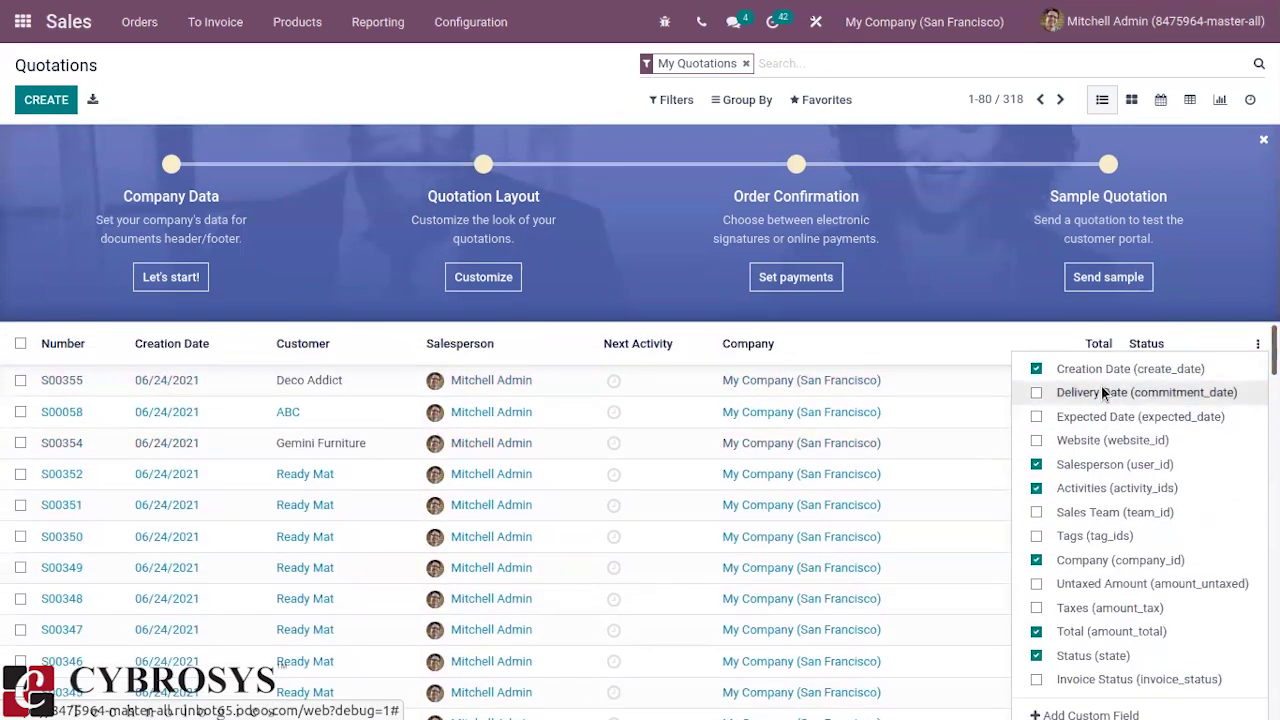
{"action": "left_click", "coordinate": [1036, 396]}
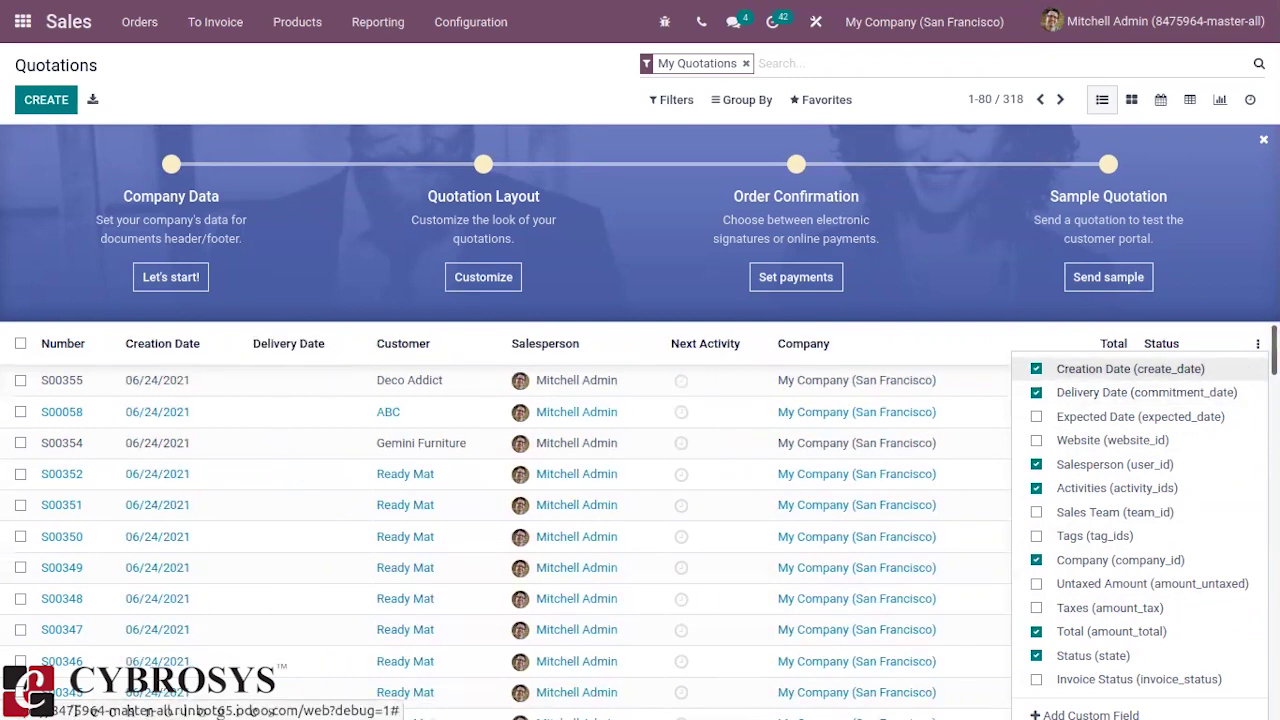
{"action": "scroll", "coordinate": [640, 520], "scroll_direction": "down", "scroll_amount": 5}
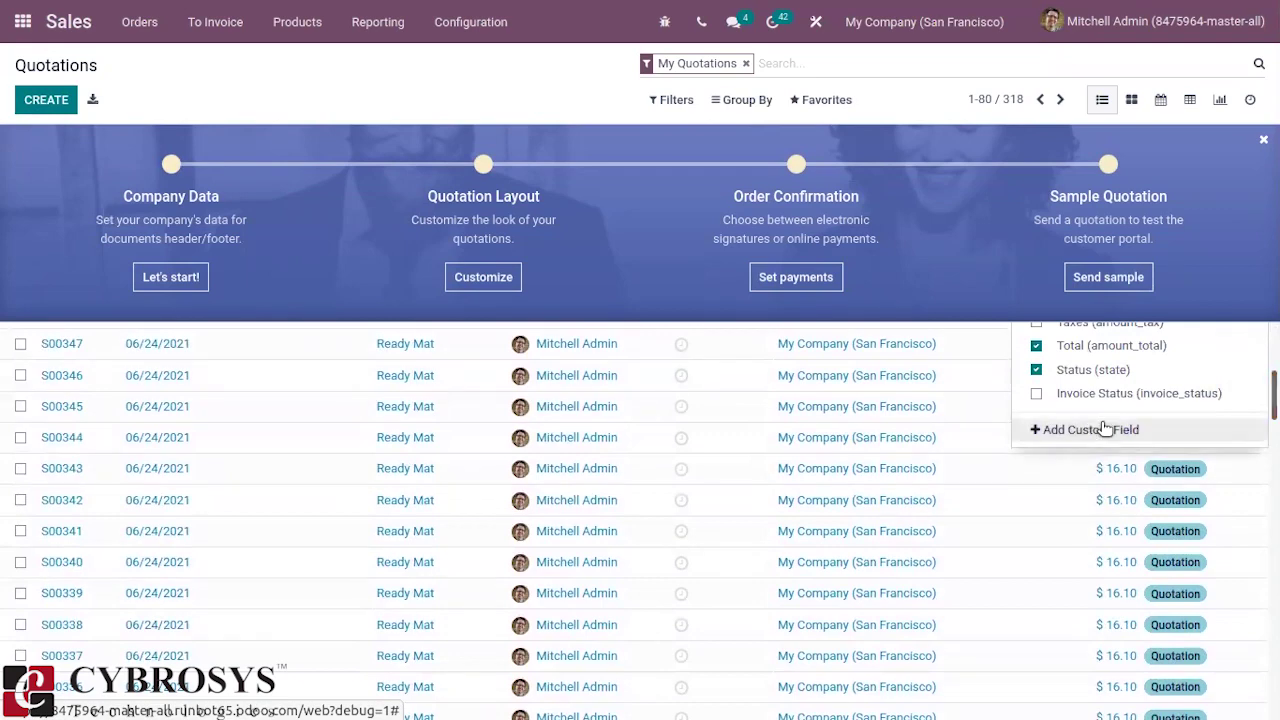
{"action": "left_click", "coordinate": [1103, 429]}
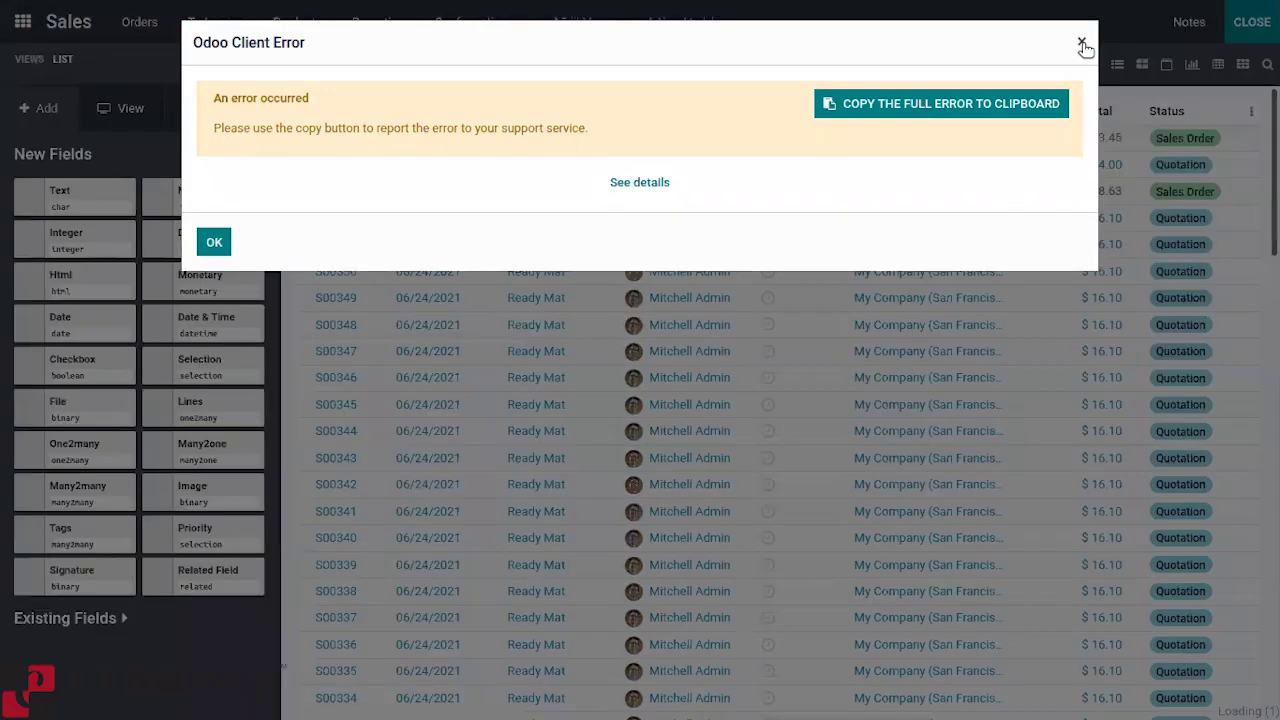
Step: Dismiss the client error, glance at the quotation form editor, and close Studio back to Quotations
{"action": "left_click", "coordinate": [1083, 45]}
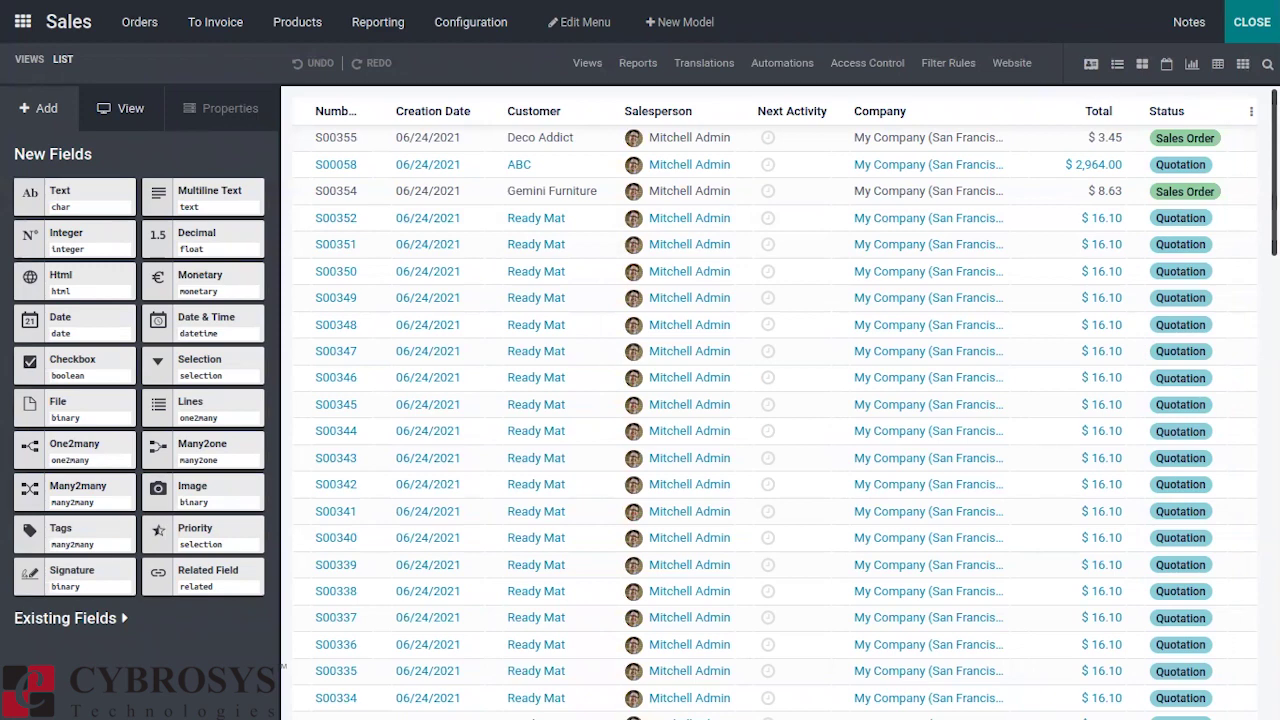
{"action": "scroll", "coordinate": [775, 400], "scroll_direction": "down", "scroll_amount": 5}
{"action": "scroll", "coordinate": [775, 400], "scroll_direction": "up", "scroll_amount": 5}
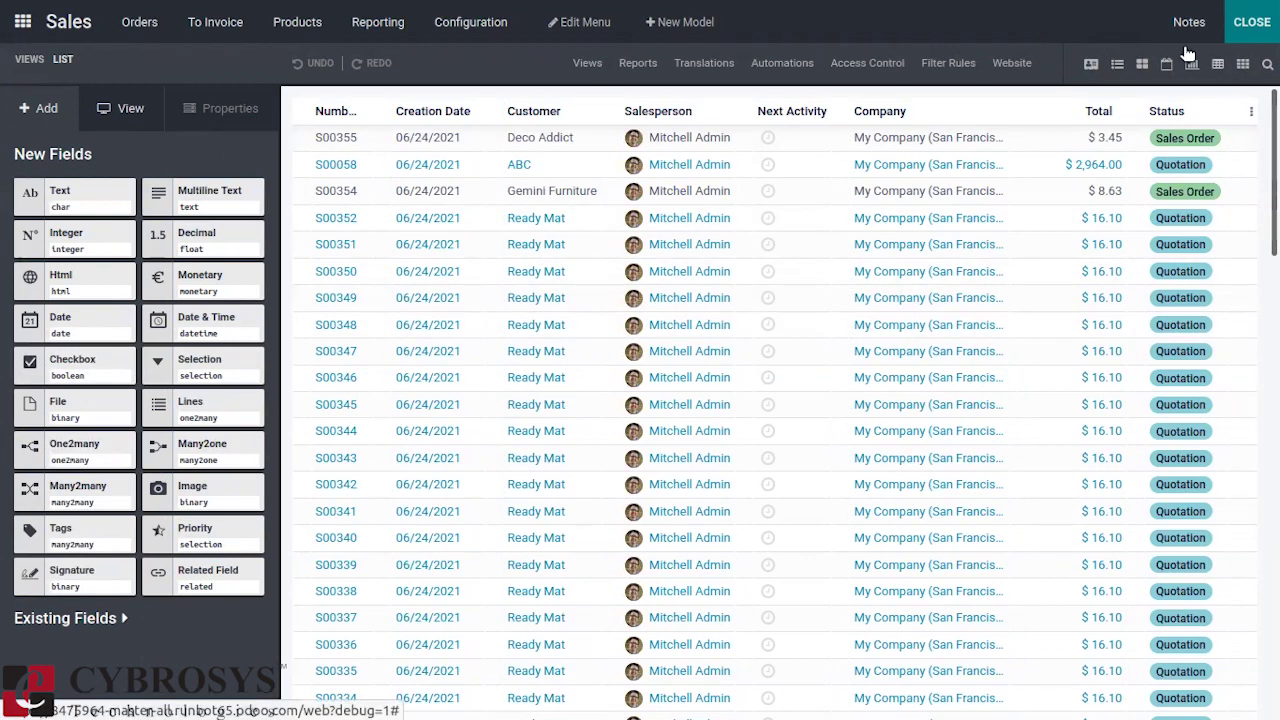
{"action": "left_click", "coordinate": [1091, 65]}
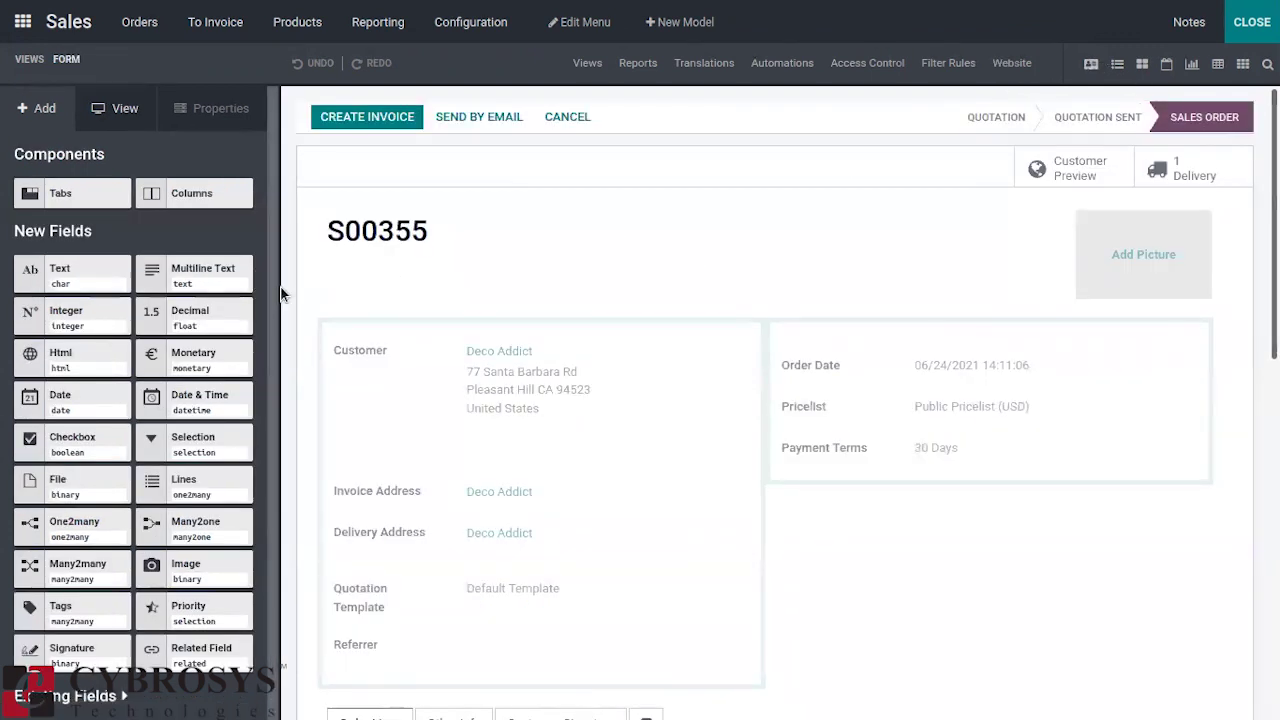
{"action": "scroll", "coordinate": [275, 281], "scroll_direction": "down", "scroll_amount": 1}
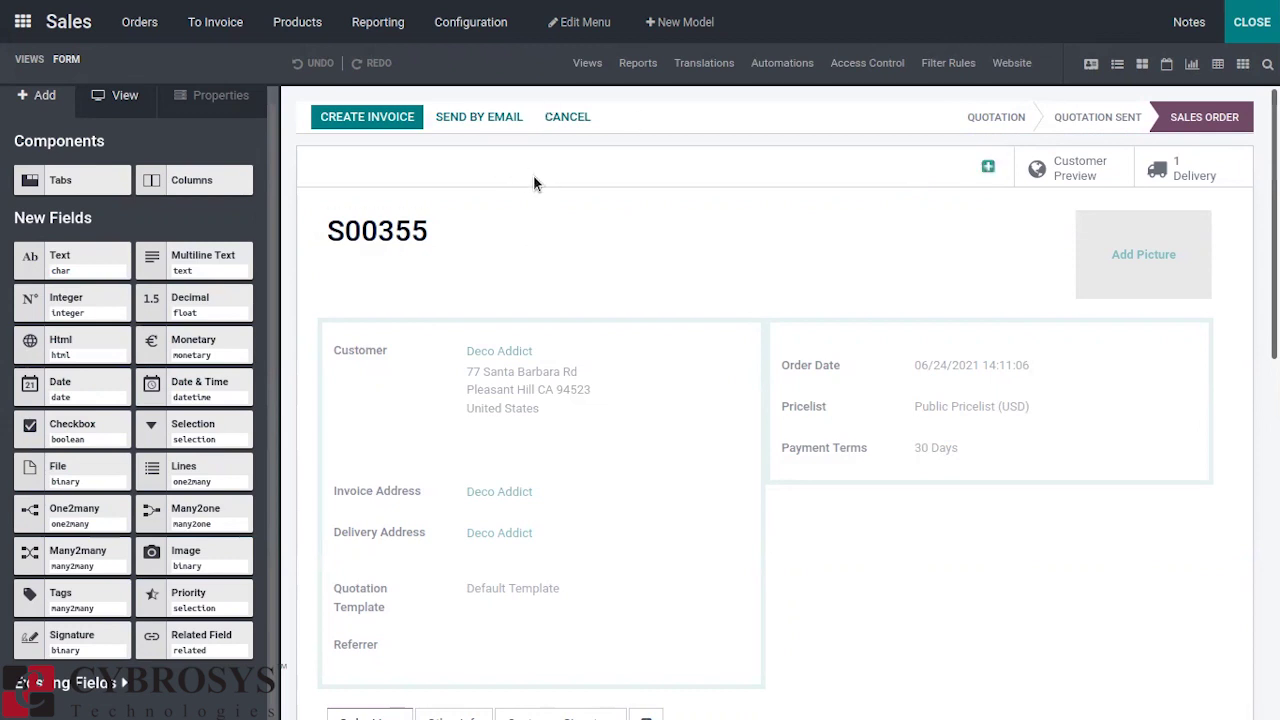
{"action": "left_click", "coordinate": [1247, 37]}
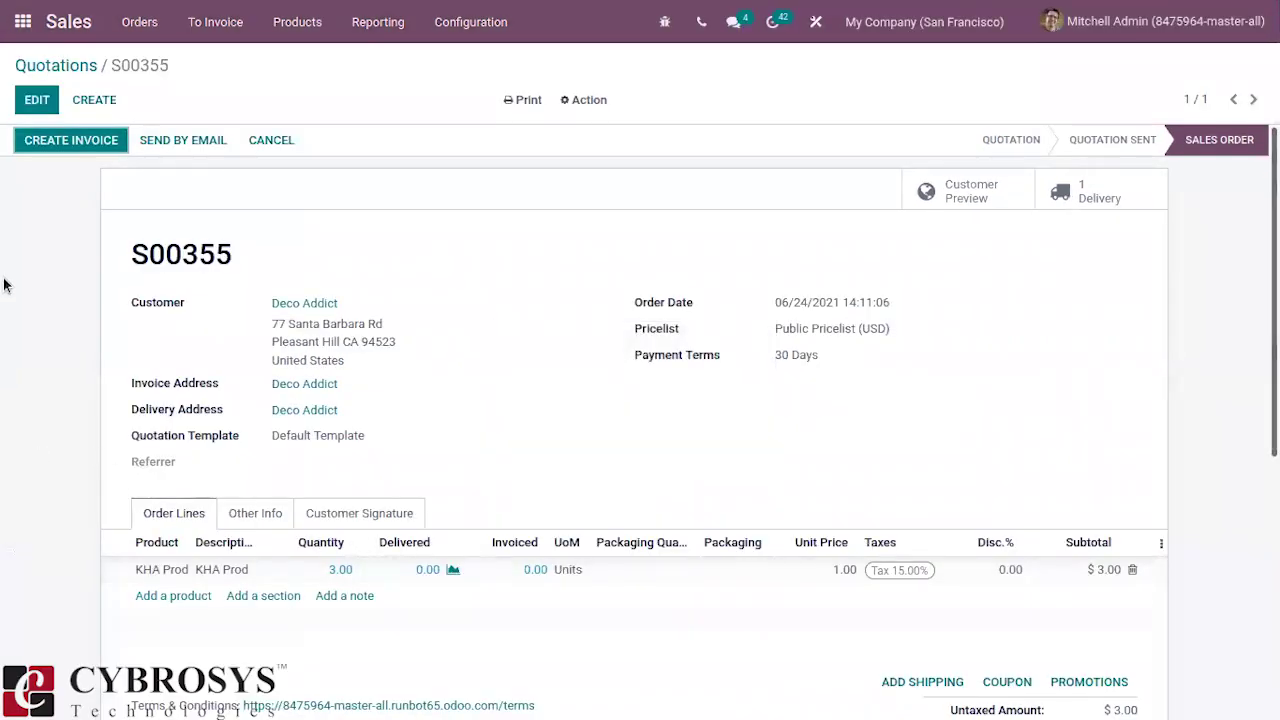
{"action": "left_click", "coordinate": [73, 66]}
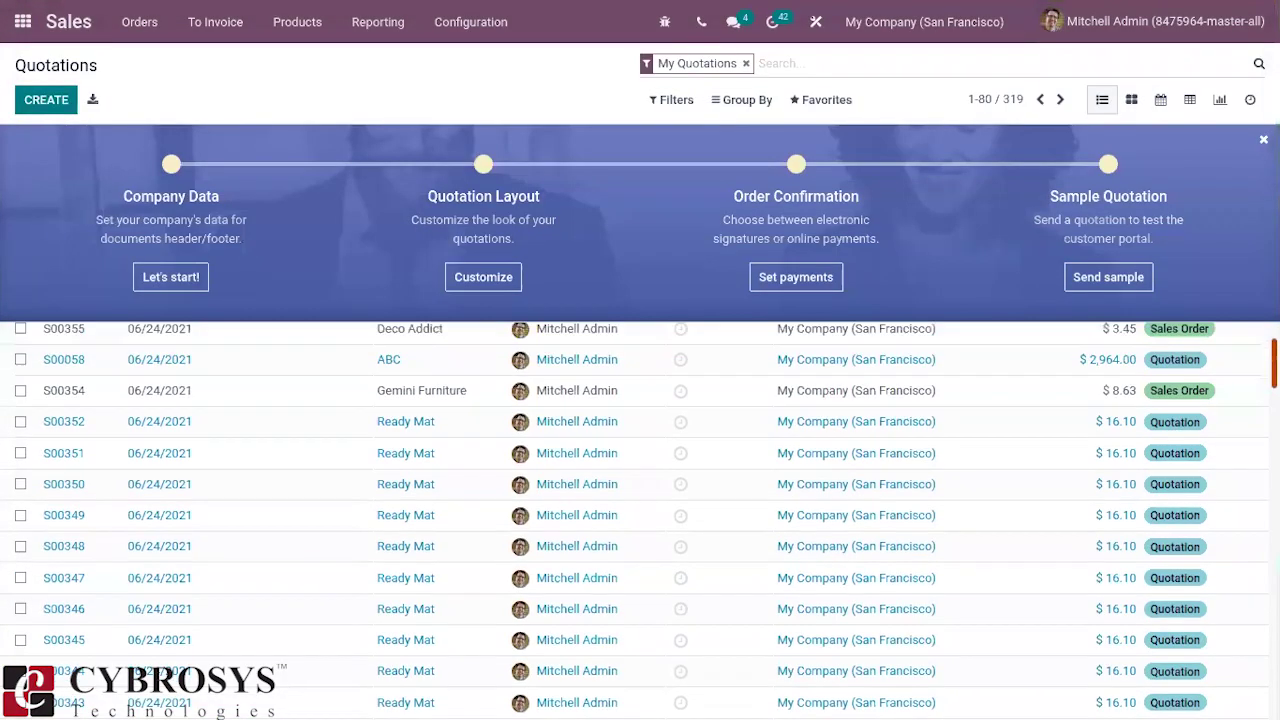
Step: Create and confirm sales order S00357 for Deco Addict with one Cabinet with Doors at 14.00
{"action": "scroll", "coordinate": [640, 518], "scroll_direction": "down", "scroll_amount": 5}
{"action": "scroll", "coordinate": [372, 205], "scroll_direction": "up", "scroll_amount": 1}
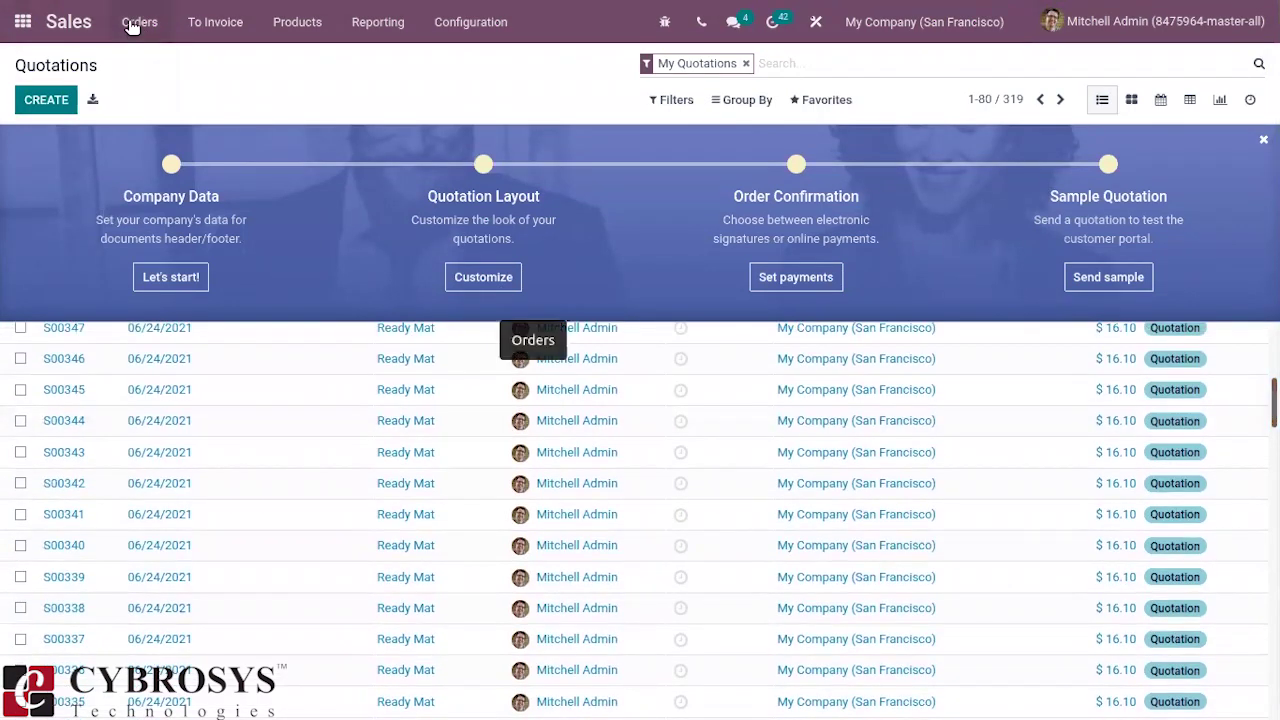
{"action": "left_click", "coordinate": [133, 24]}
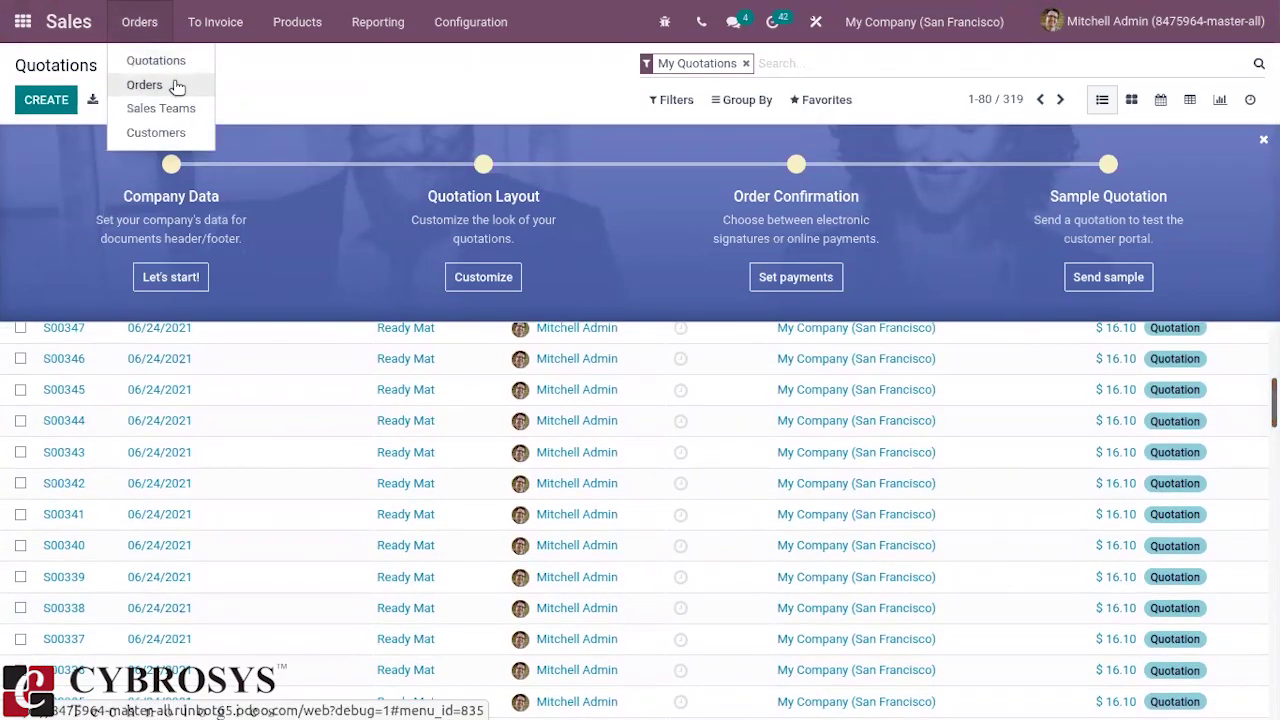
{"action": "left_click", "coordinate": [174, 84]}
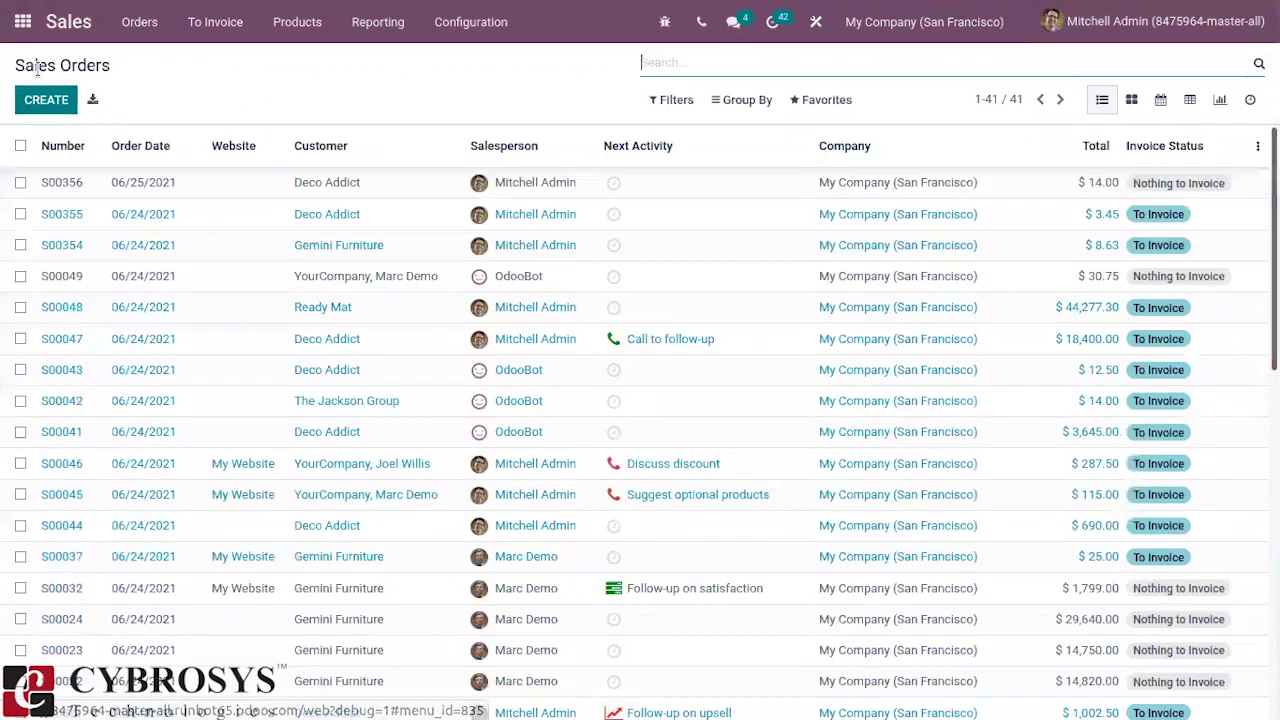
{"action": "left_click", "coordinate": [45, 103]}
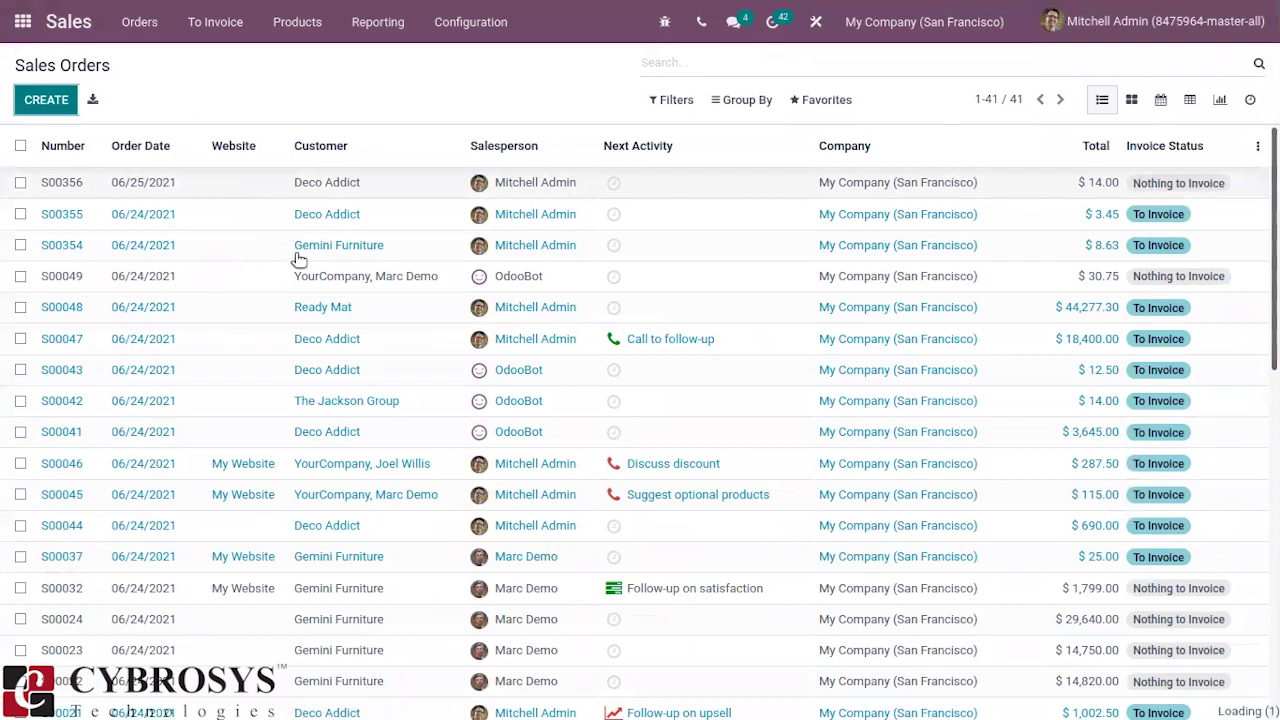
{"action": "left_click", "coordinate": [300, 306]}
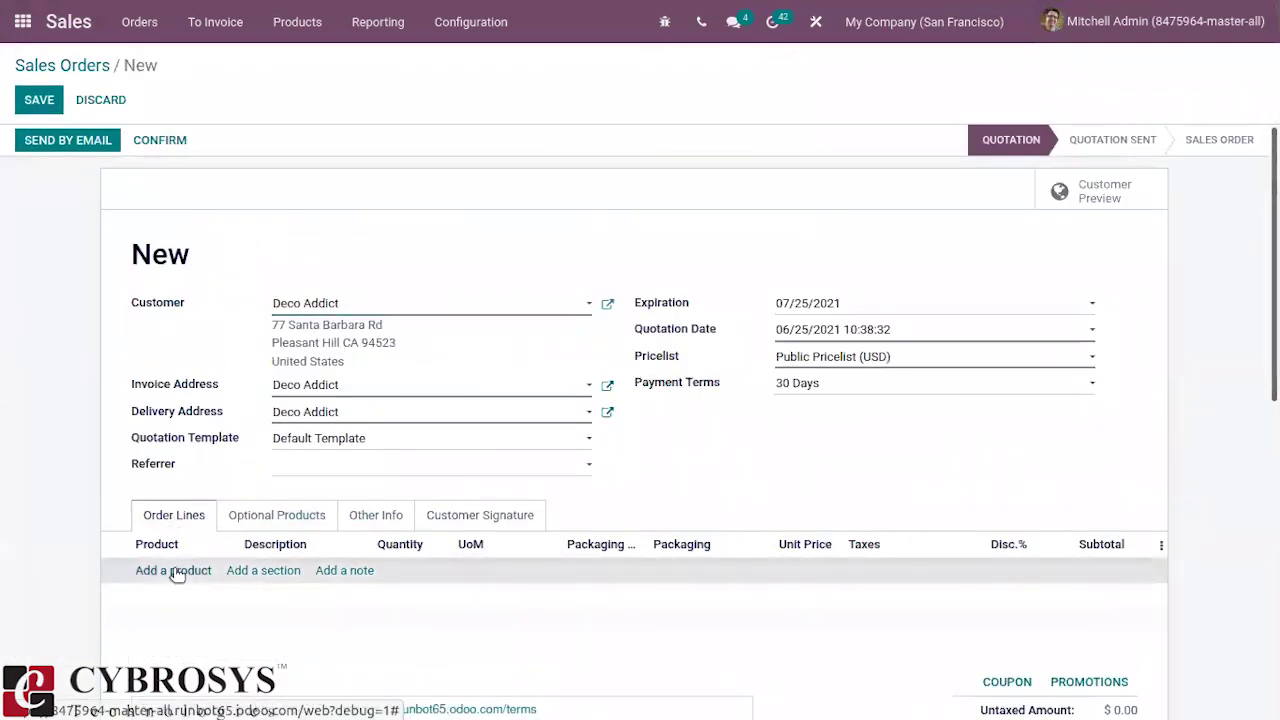
{"action": "left_click", "coordinate": [173, 571]}
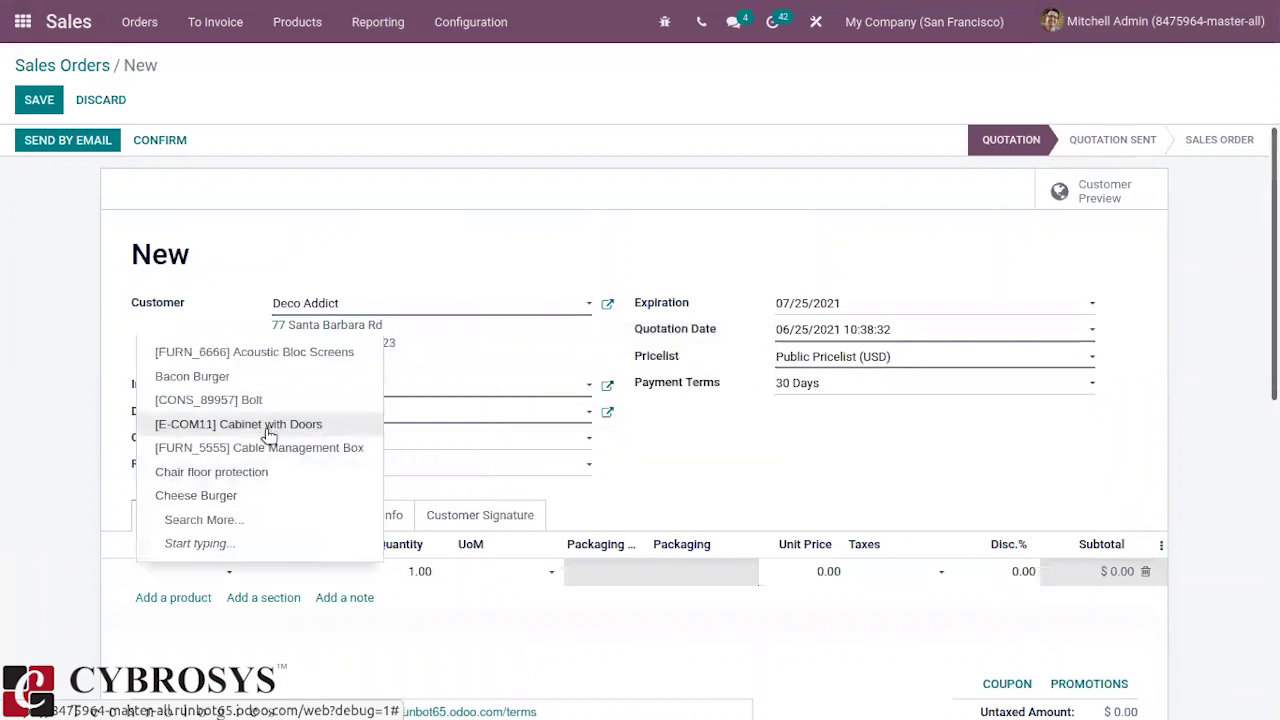
{"action": "left_click", "coordinate": [266, 426]}
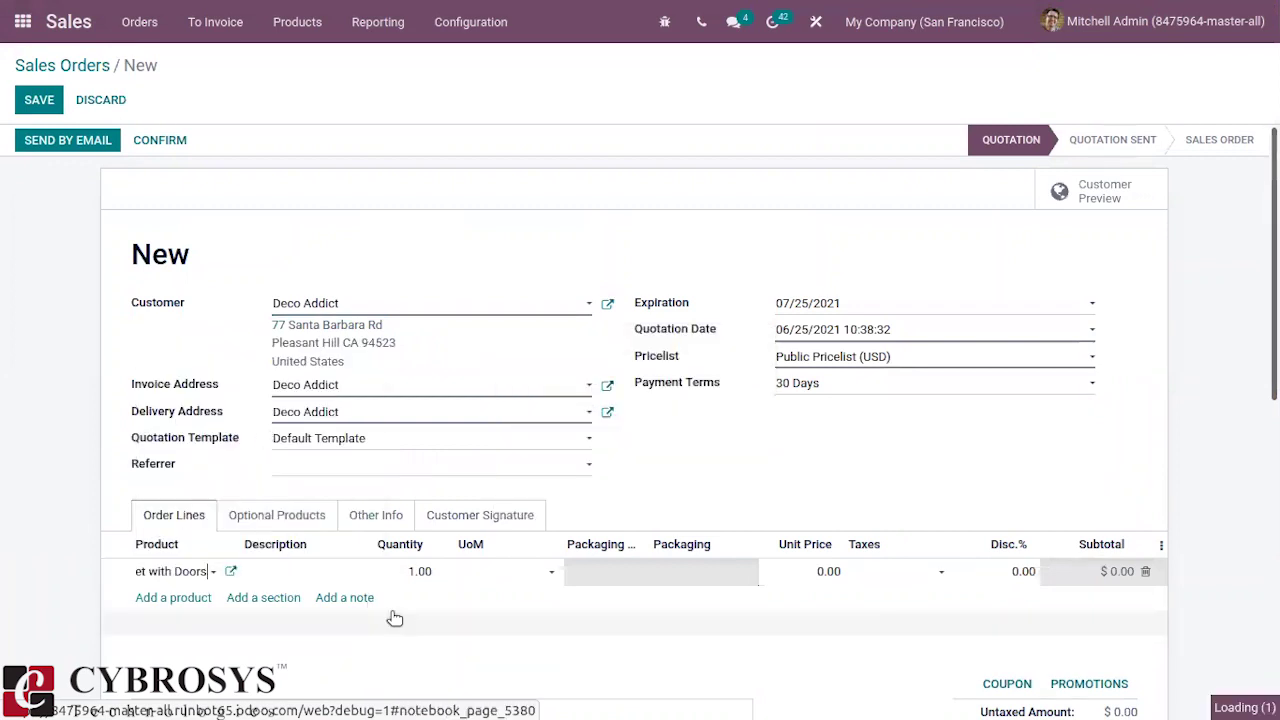
{"action": "left_click", "coordinate": [159, 140]}
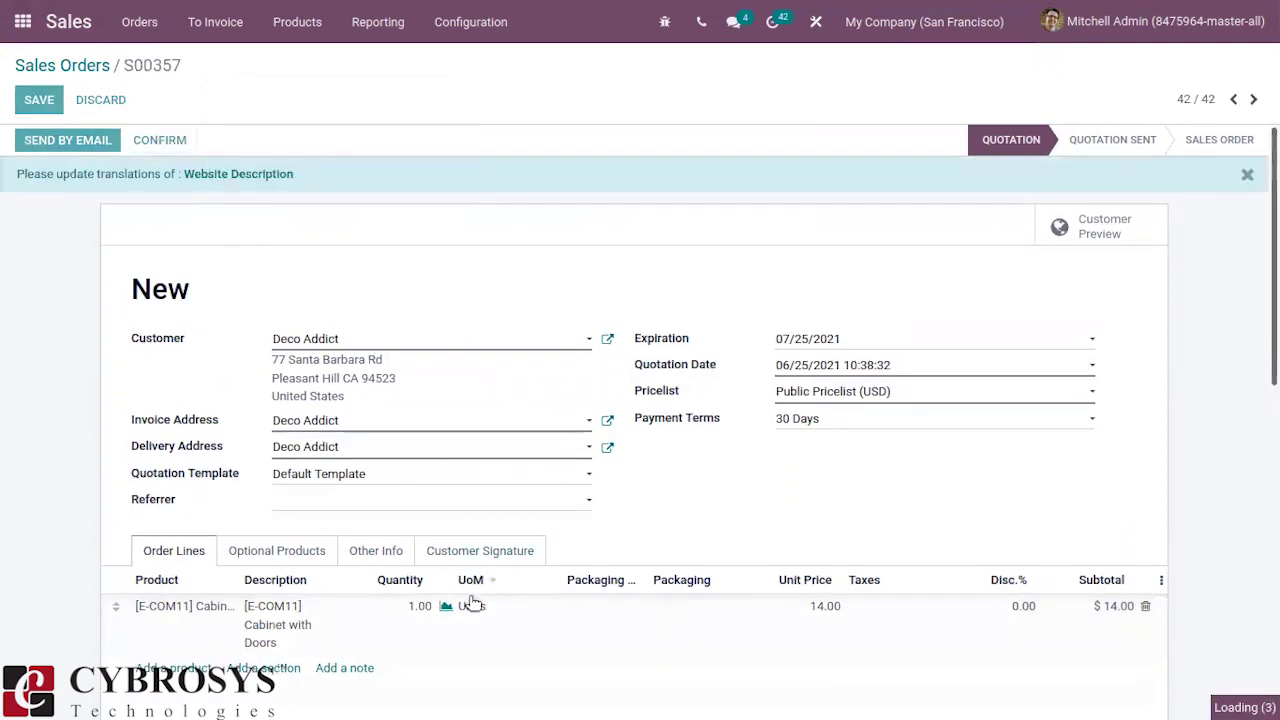
Step: Check the Cabinet with Doors forecast (32 on hand, 134 forecasted), then return to S00357 and the apps menu
{"action": "left_click", "coordinate": [506, 570]}
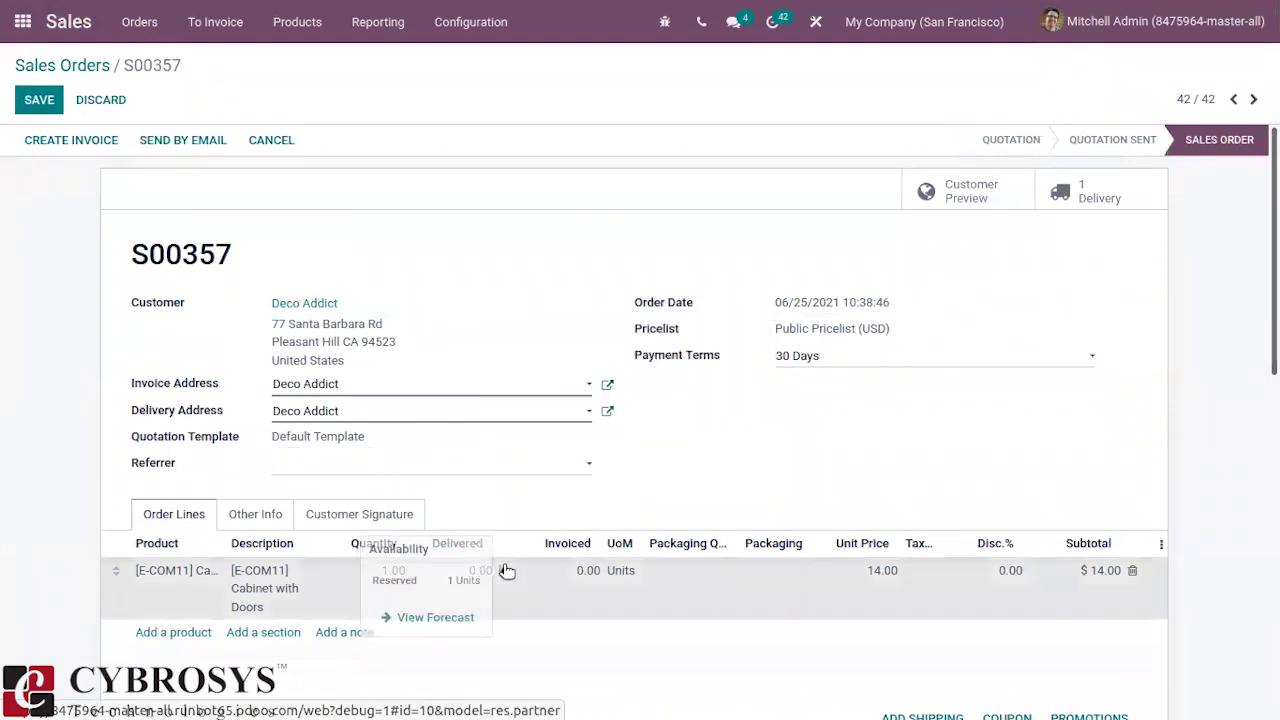
{"action": "left_click", "coordinate": [430, 619]}
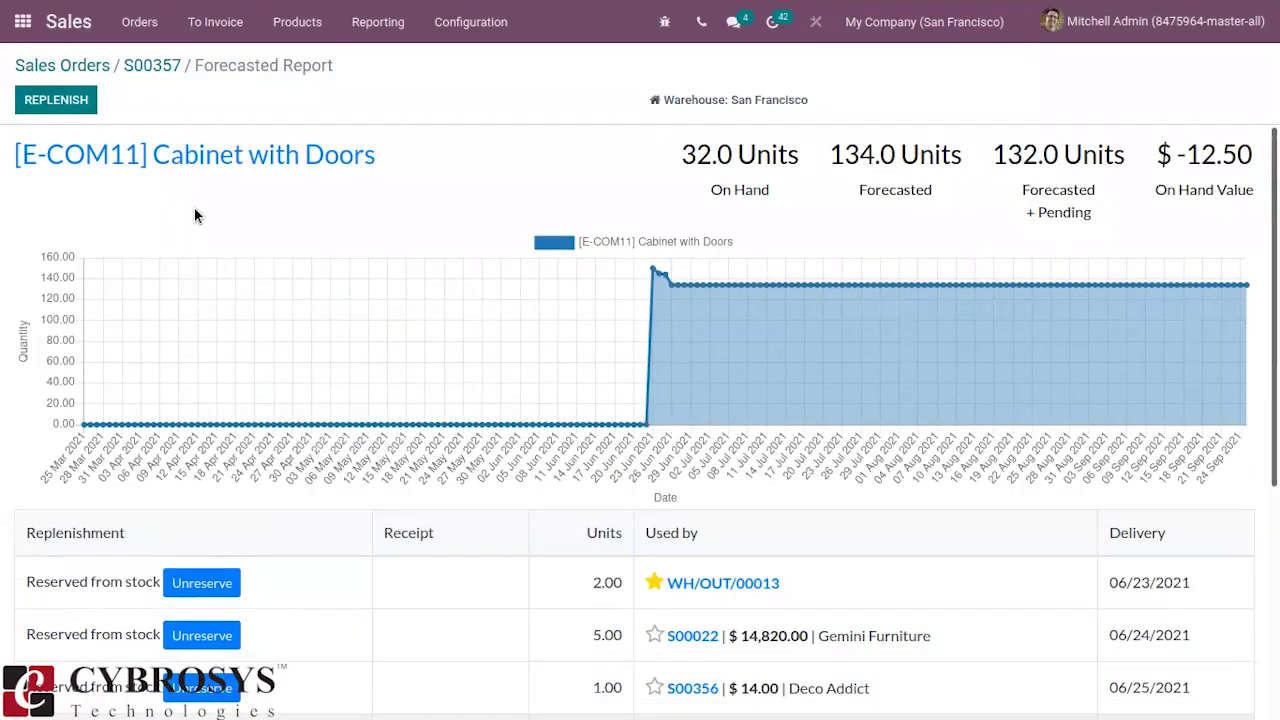
{"action": "left_click", "coordinate": [146, 64]}
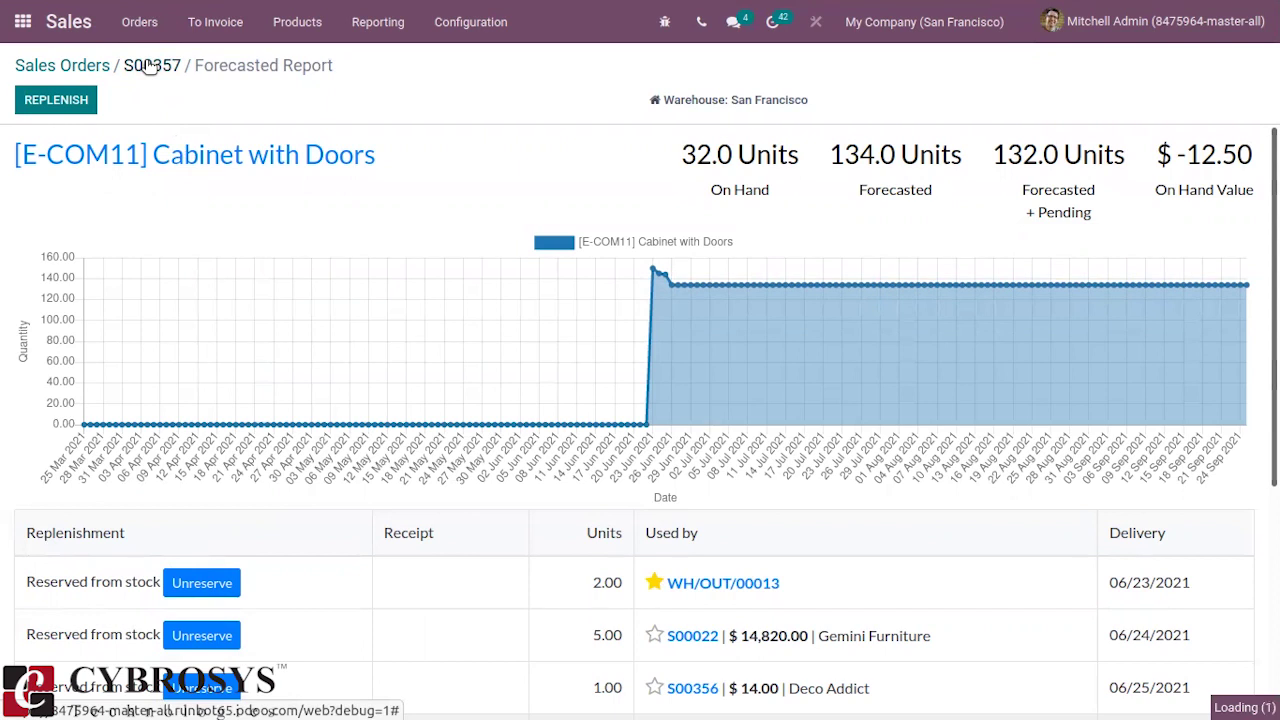
{"action": "left_click", "coordinate": [31, 27]}
Step: In Purchase, create and confirm an order from Azure Interior for one Cabinet with Doors at 12.50
{"action": "type", "text": "p"}
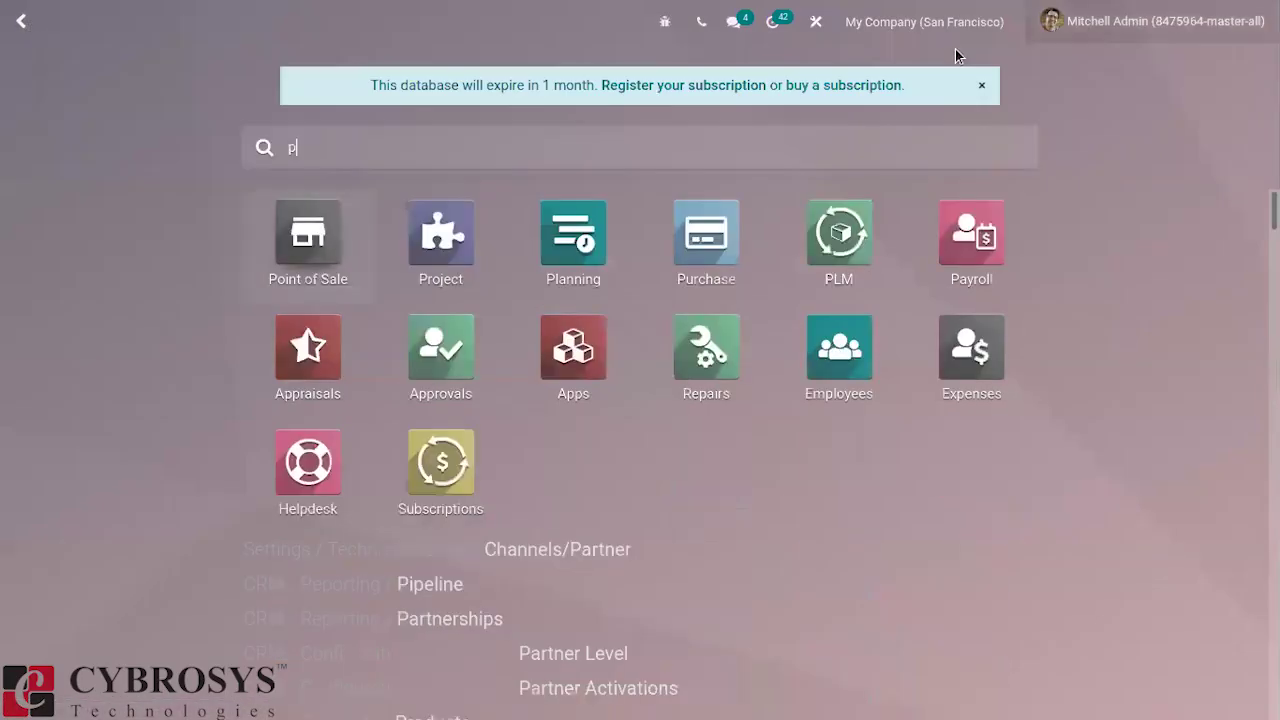
{"action": "left_click", "coordinate": [672, 275]}
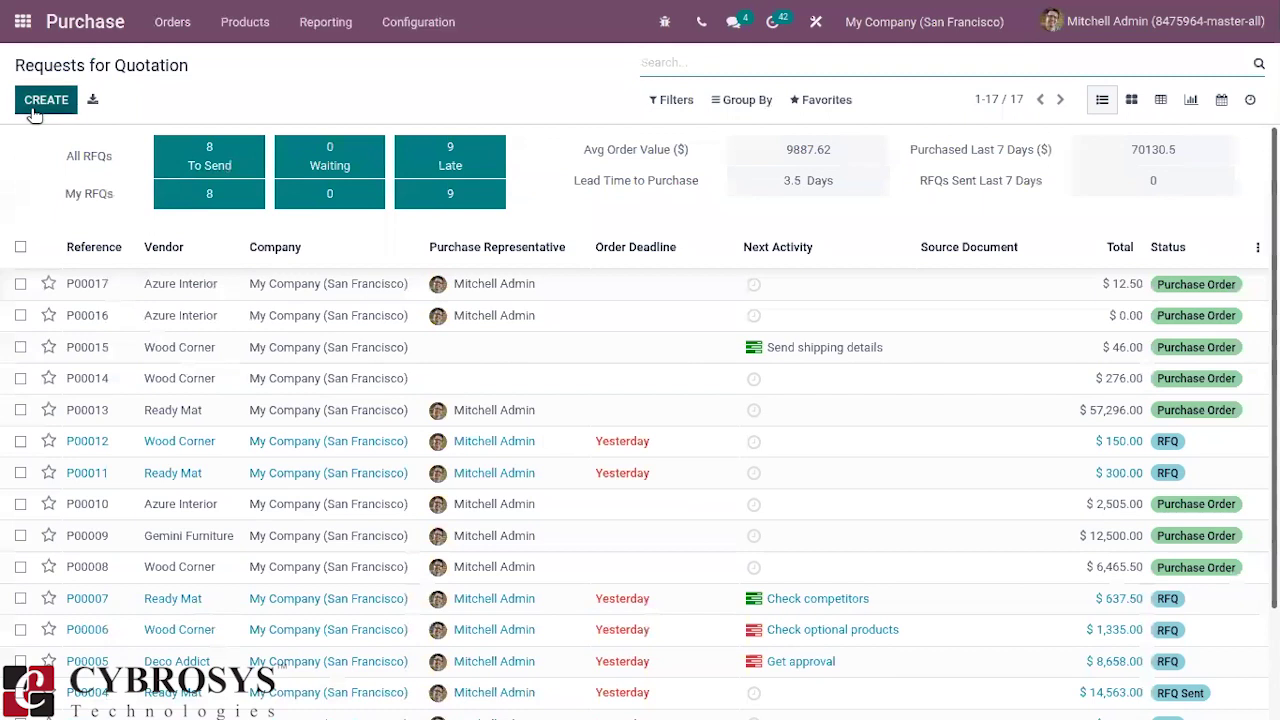
{"action": "left_click", "coordinate": [35, 111]}
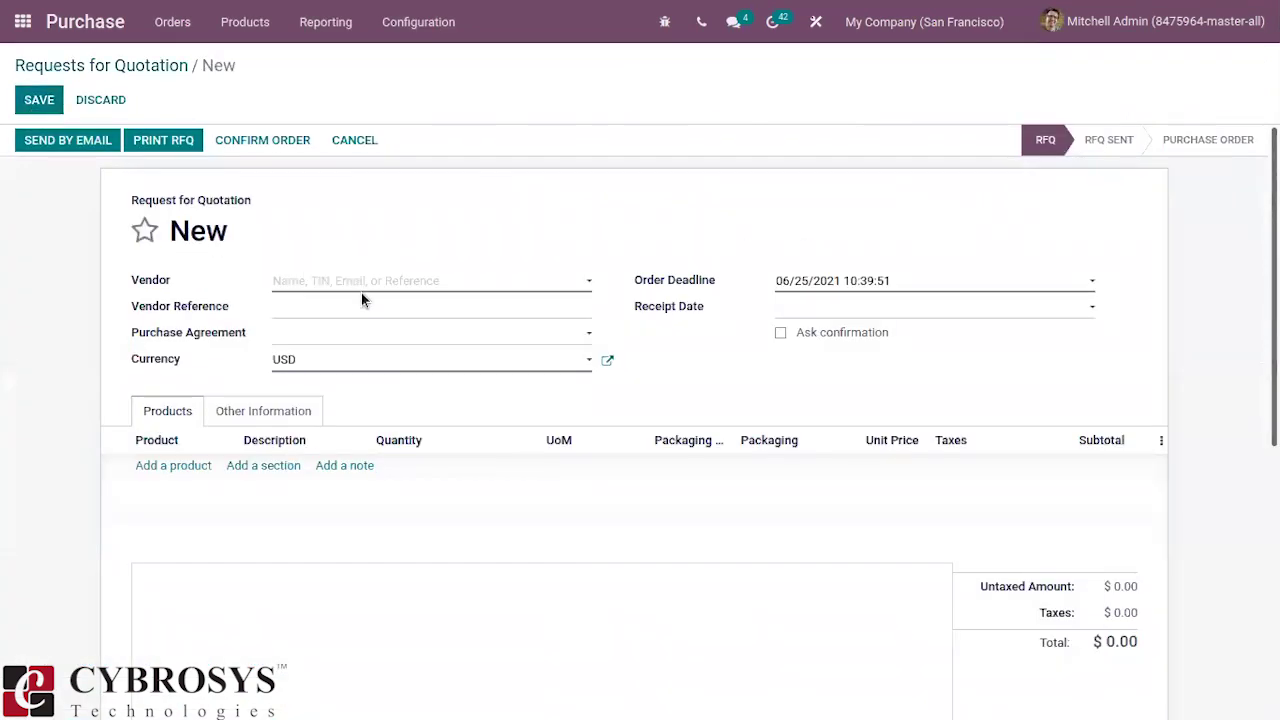
{"action": "left_click", "coordinate": [360, 290]}
{"action": "left_click", "coordinate": [381, 318]}
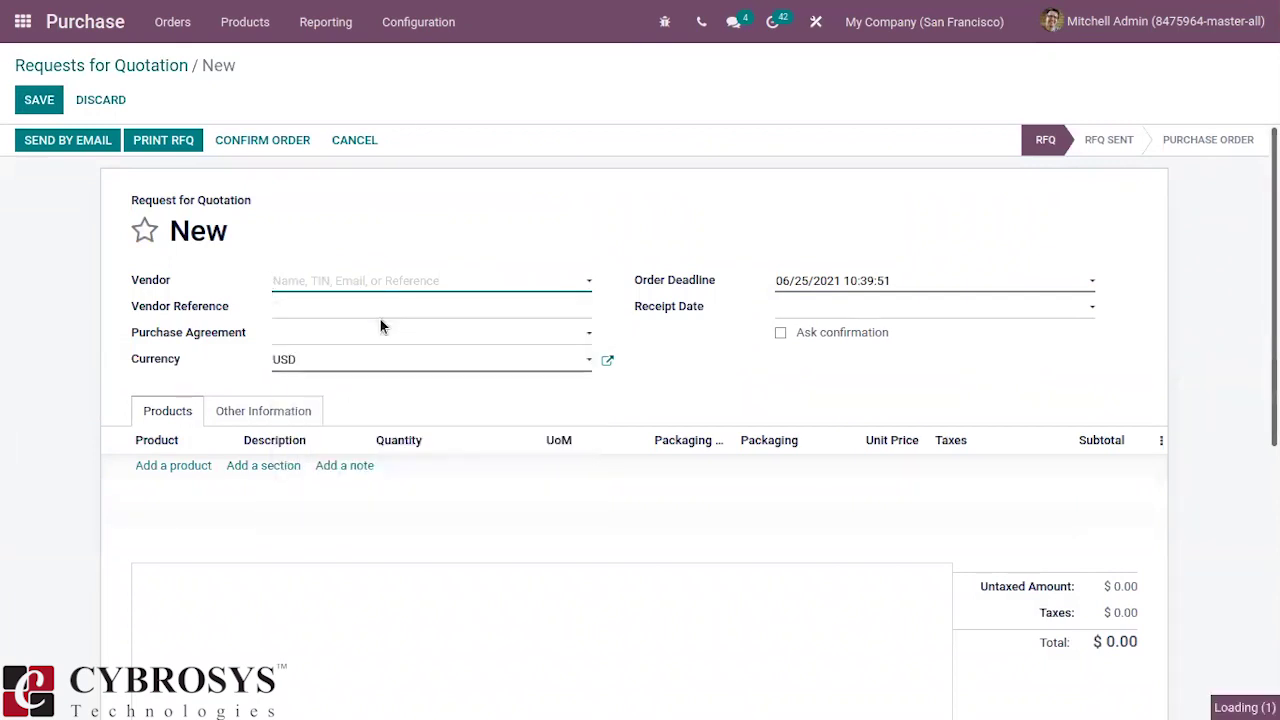
{"action": "left_click", "coordinate": [181, 466]}
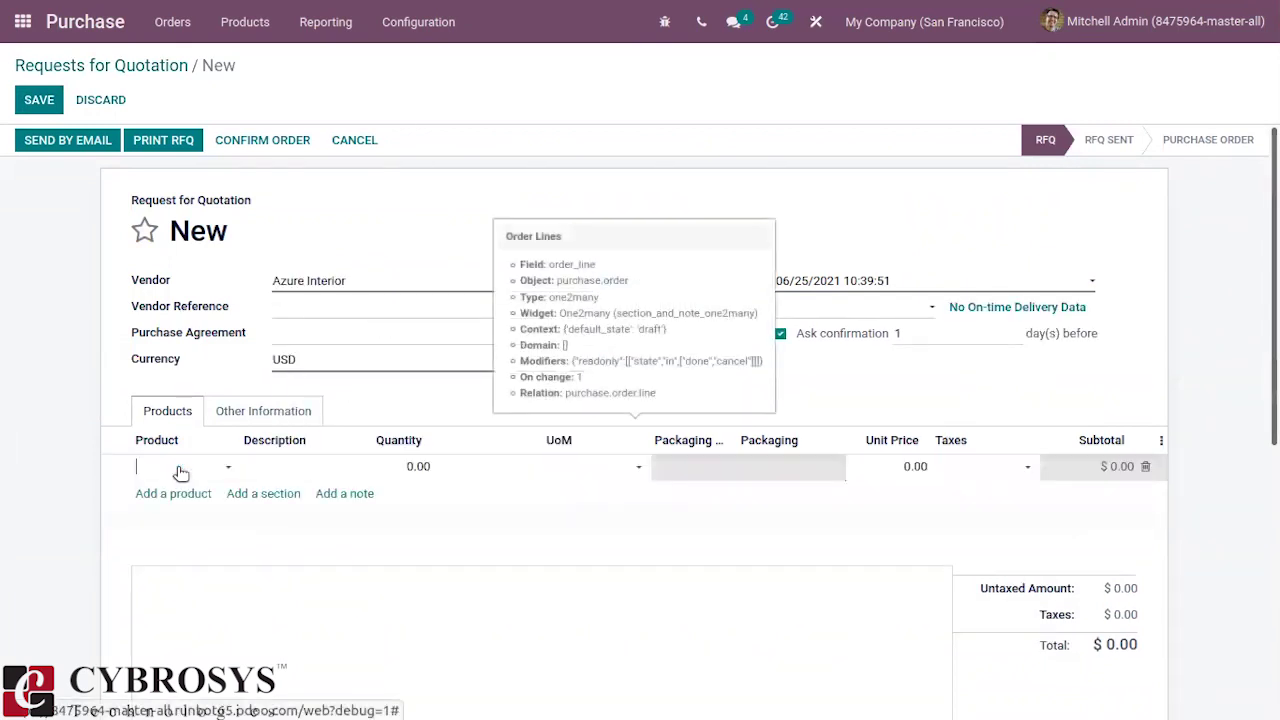
{"action": "left_click", "coordinate": [284, 562]}
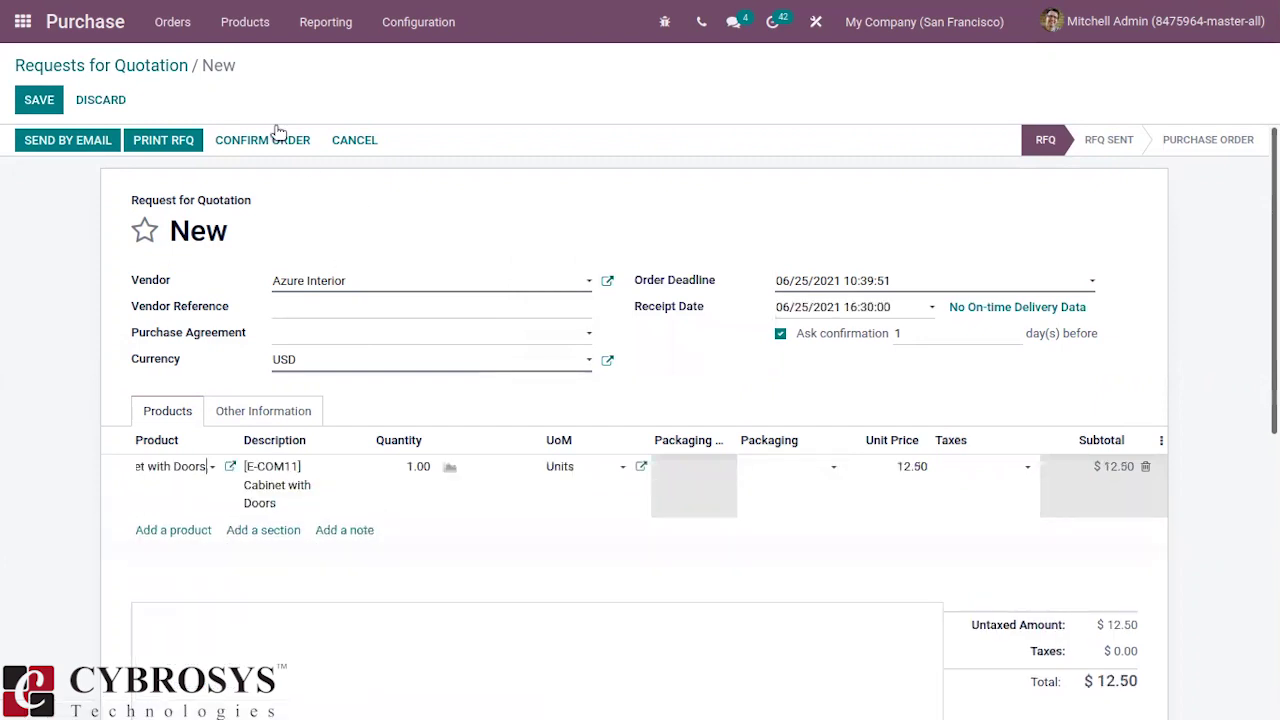
{"action": "left_click", "coordinate": [250, 143]}
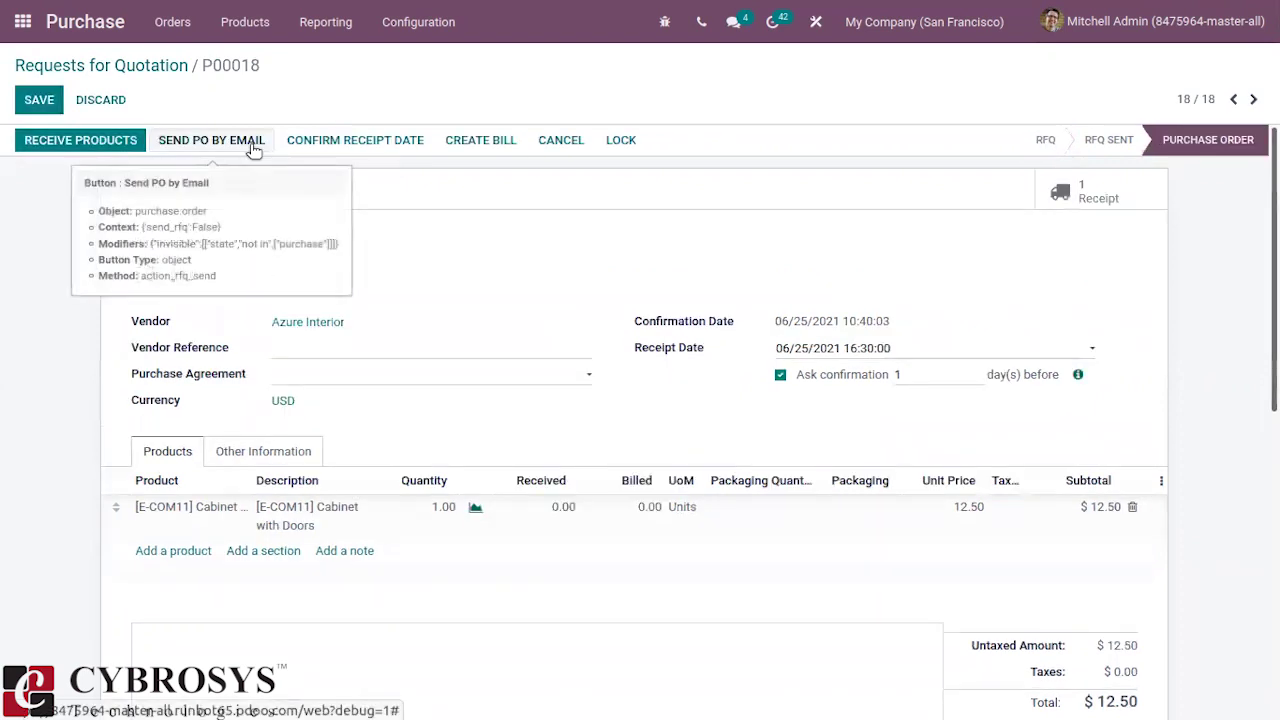
{"action": "left_click", "coordinate": [475, 510]}
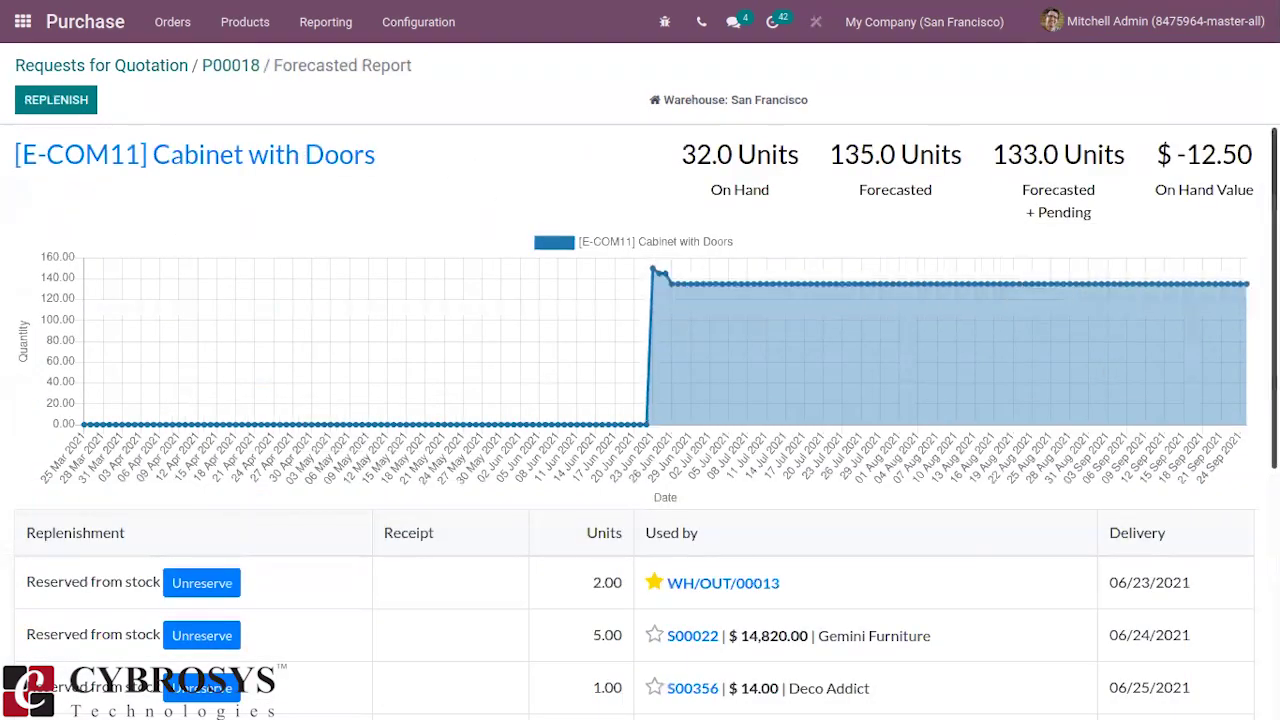
{"action": "scroll", "coordinate": [870, 225], "scroll_direction": "down", "scroll_amount": 2}
{"action": "scroll", "coordinate": [870, 225], "scroll_direction": "up", "scroll_amount": 2}
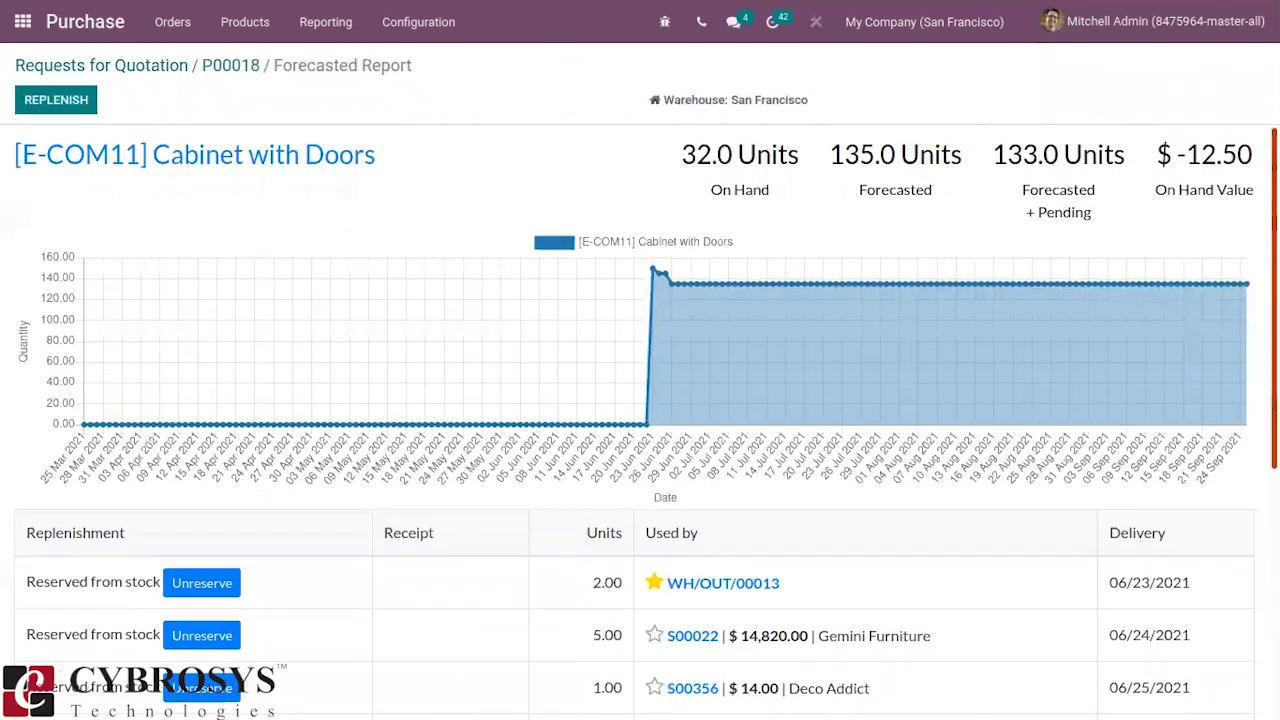
{"action": "left_click", "coordinate": [228, 65]}
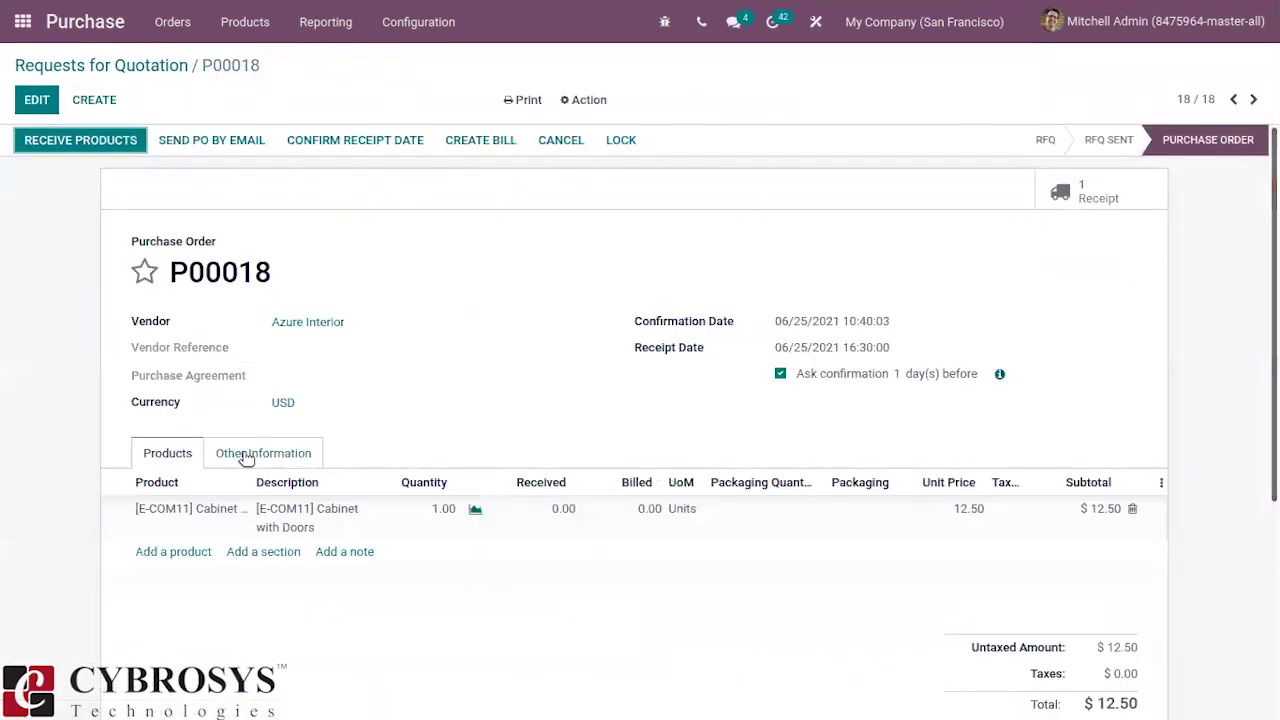
Step: On P00018's Other Information tab, change the Purchase Type from Procurement to Commission
{"action": "left_click", "coordinate": [247, 456]}
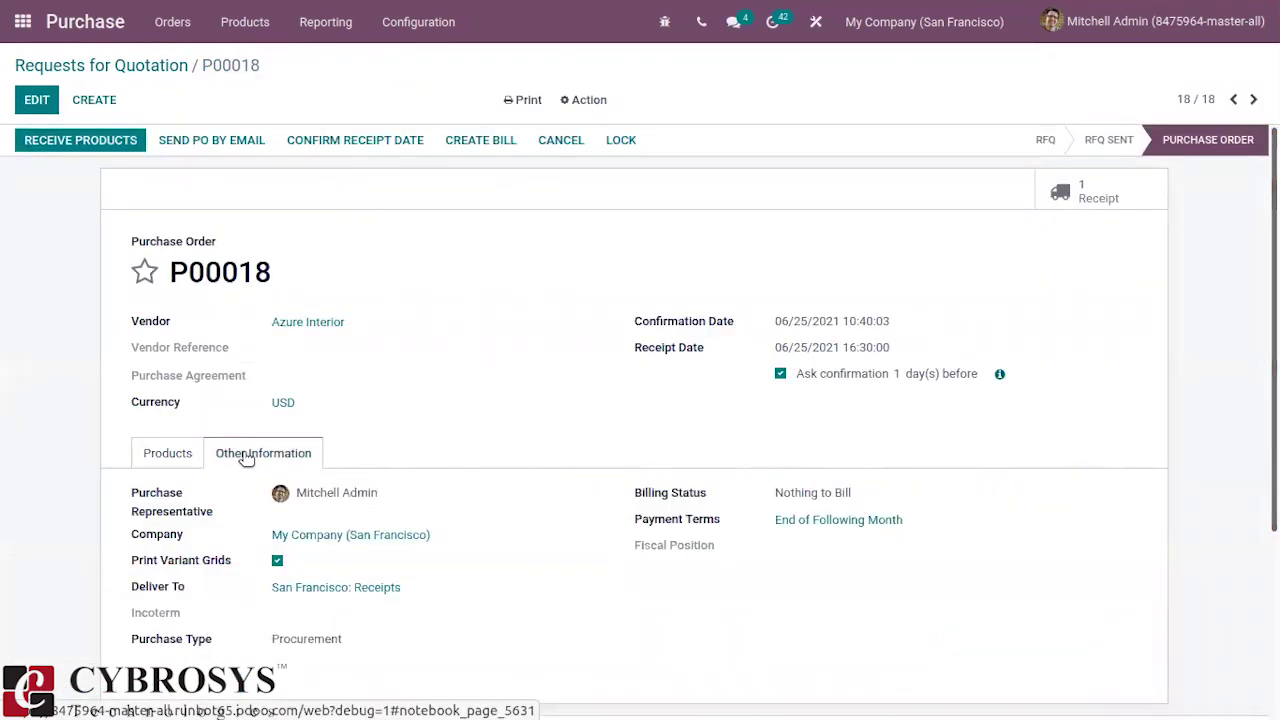
{"action": "left_click", "coordinate": [22, 103]}
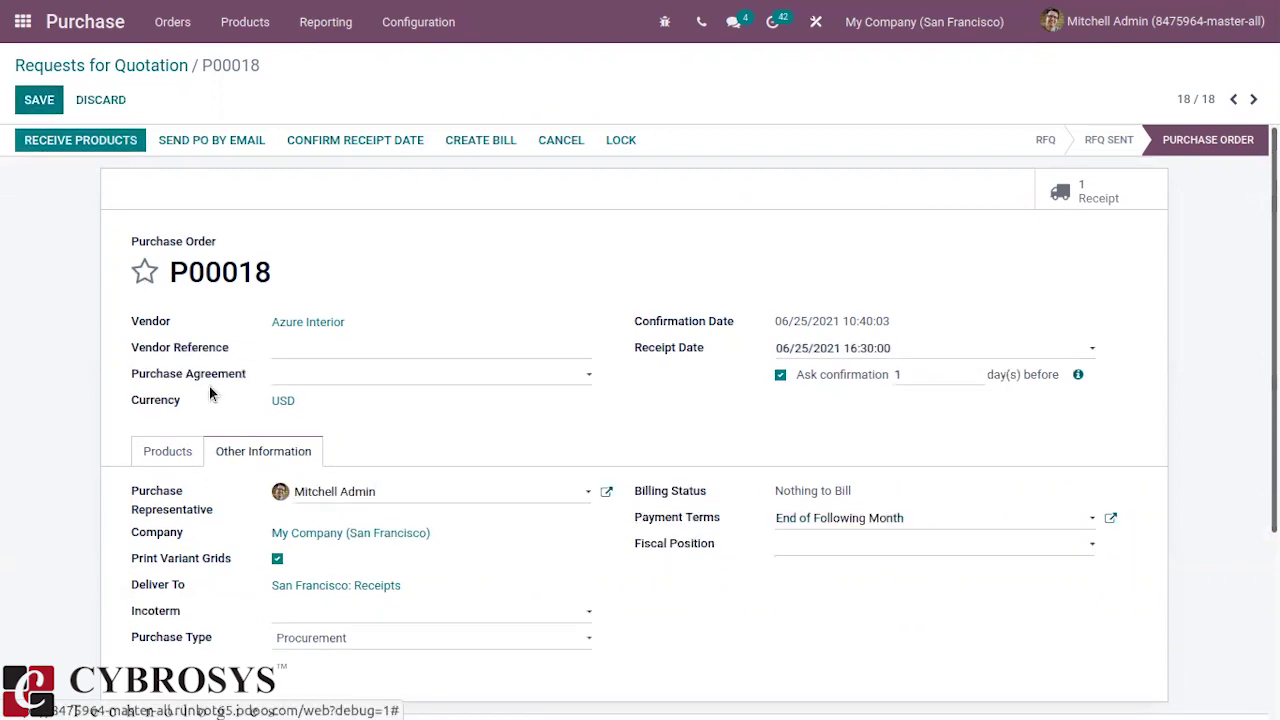
{"action": "left_click", "coordinate": [290, 637]}
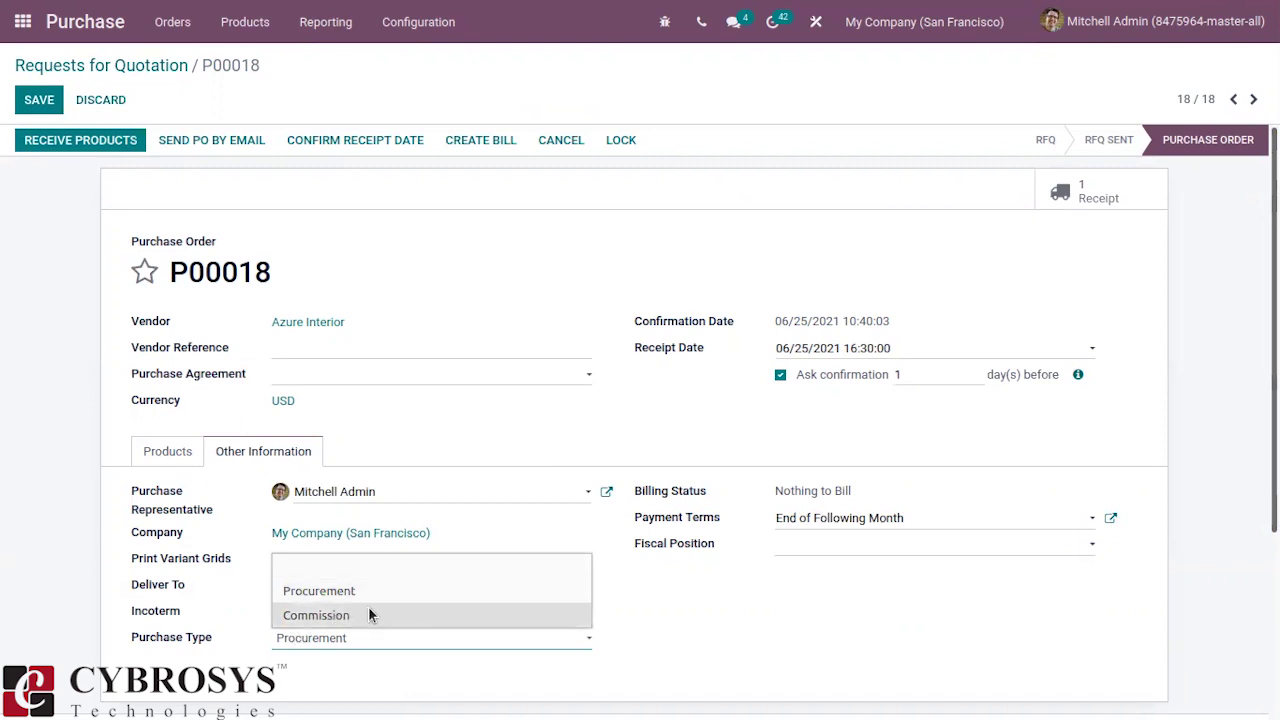
{"action": "left_click", "coordinate": [368, 612]}
{"action": "left_click", "coordinate": [305, 641]}
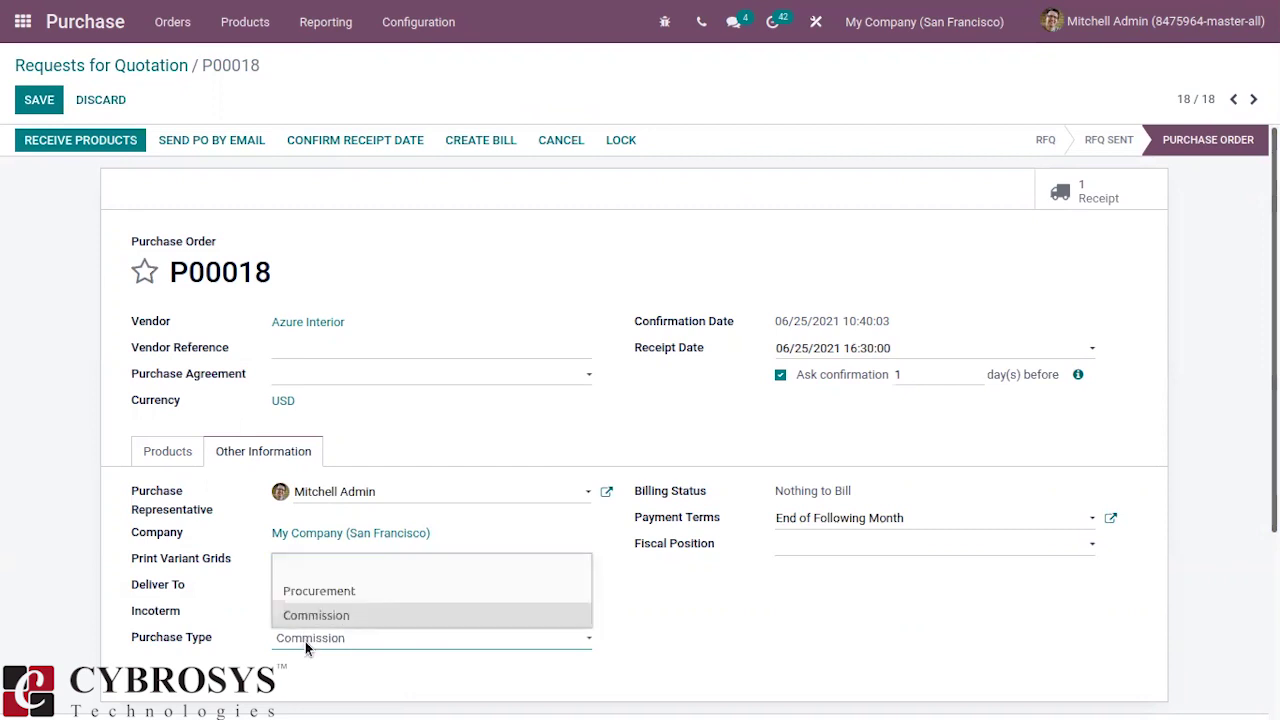